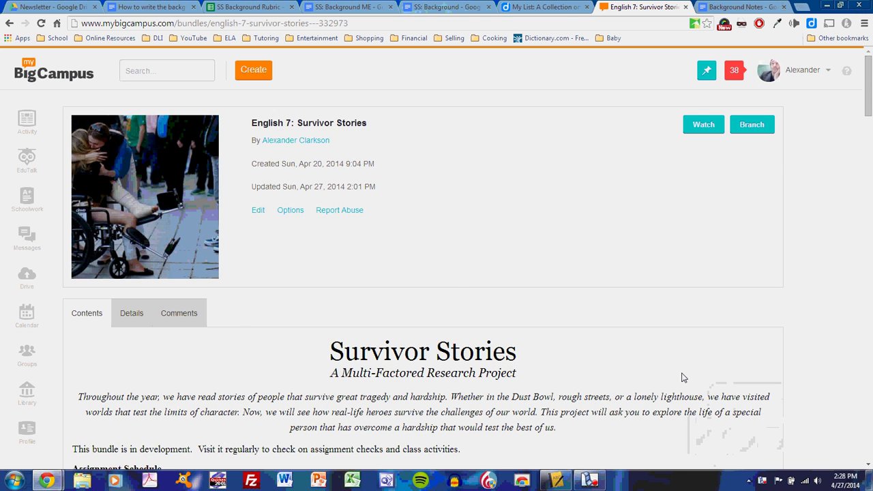
# Step: Scroll down to Step Three: Writing the Background and highlight the word Background
pyautogui.scroll(-15, 684, 378)
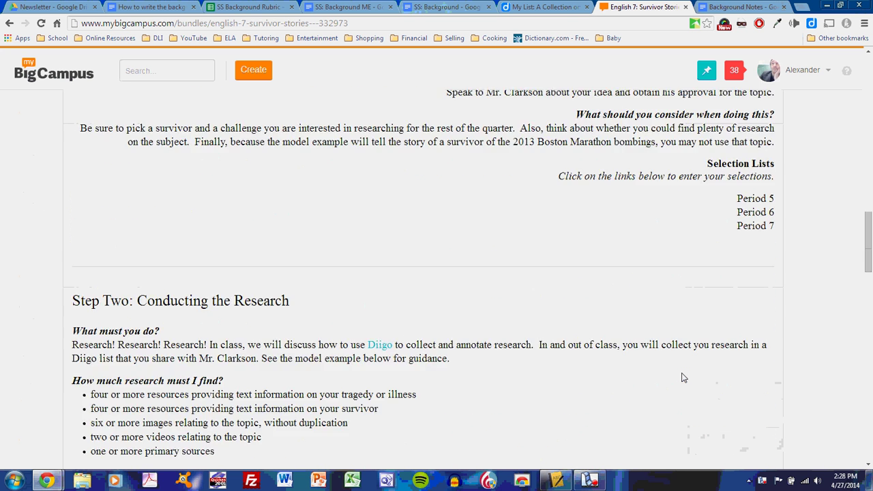
pyautogui.scroll(-5, 684, 377)
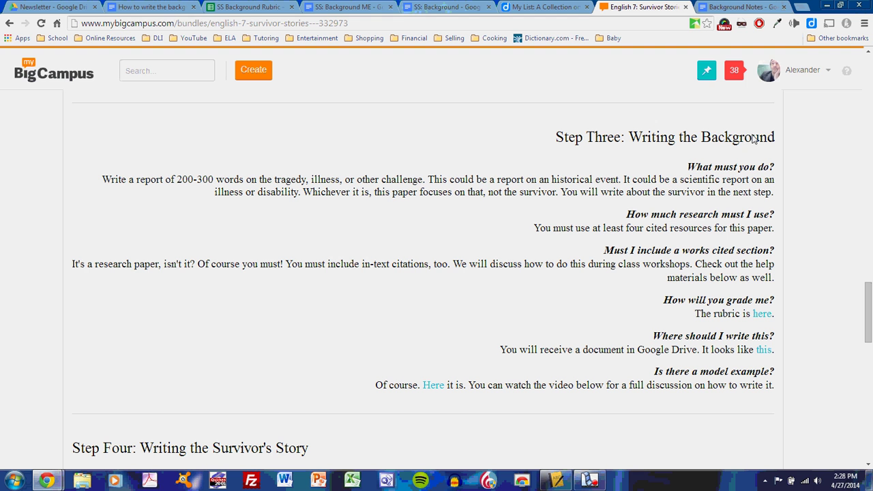
pyautogui.moveTo(777, 142); pyautogui.dragTo(699, 139)
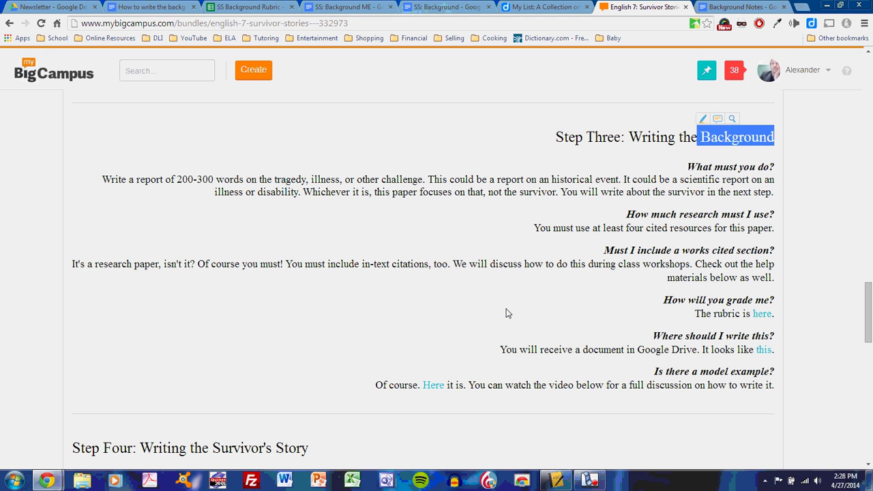
pyautogui.click(523, 203)
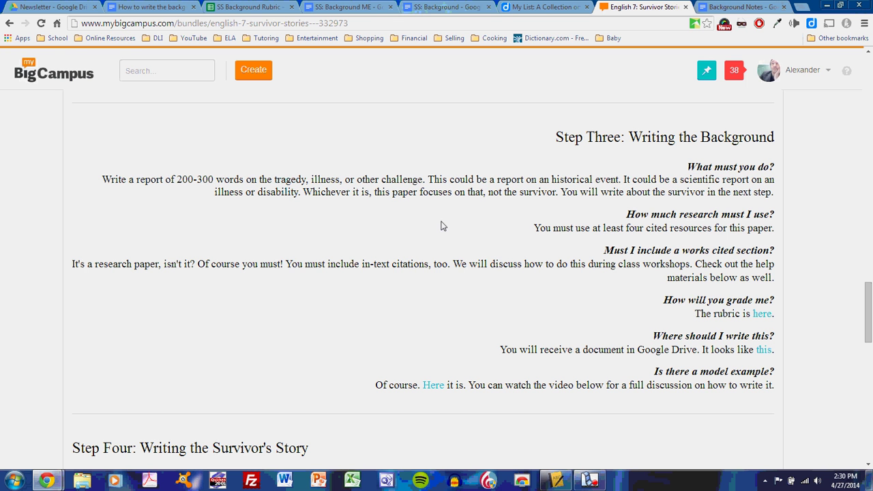
# Step: In SS: Background ME, change 'April 22, h was charged' to 'he was charged'
pyautogui.click(368, 7)
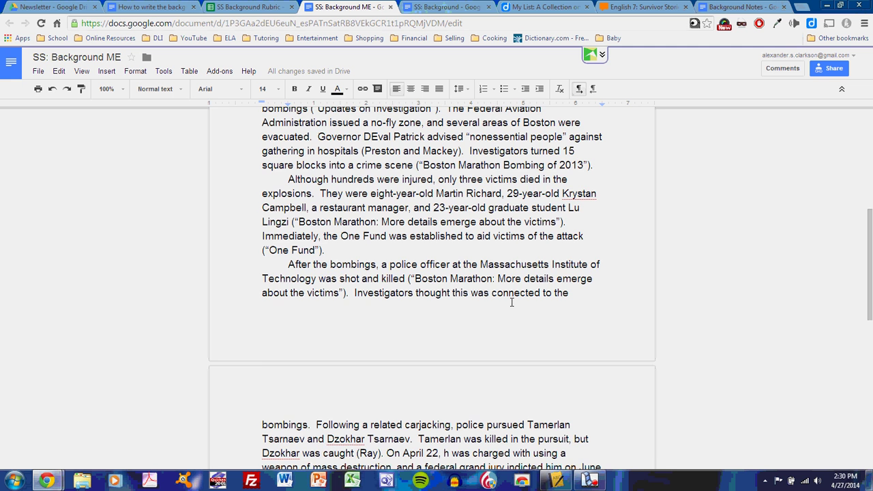
pyautogui.scroll(5, 512, 302)
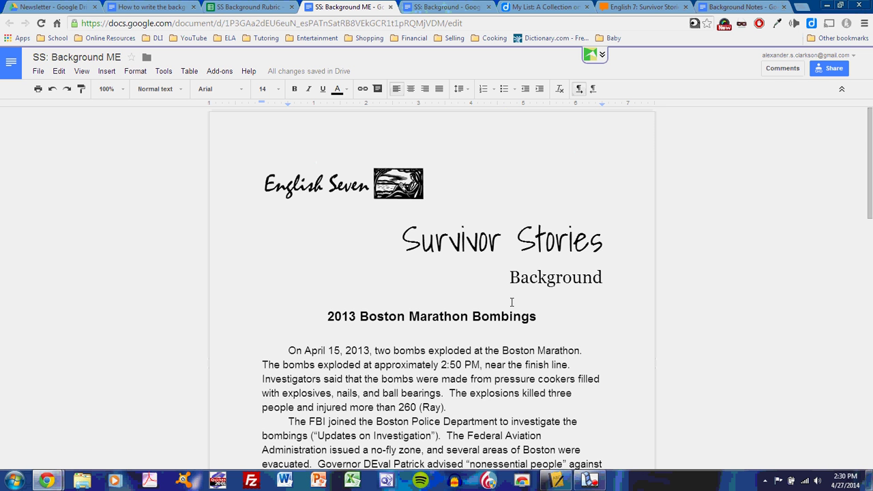
pyautogui.scroll(-3, 511, 302)
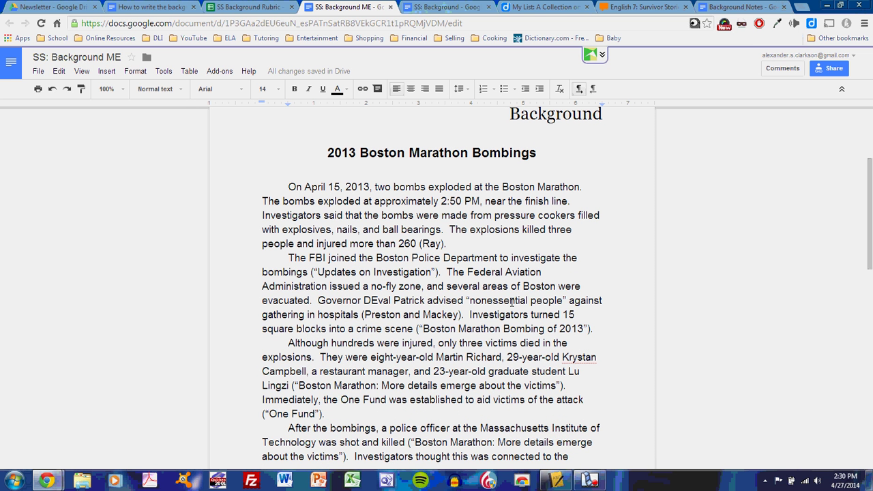
pyautogui.scroll(-6, 511, 302)
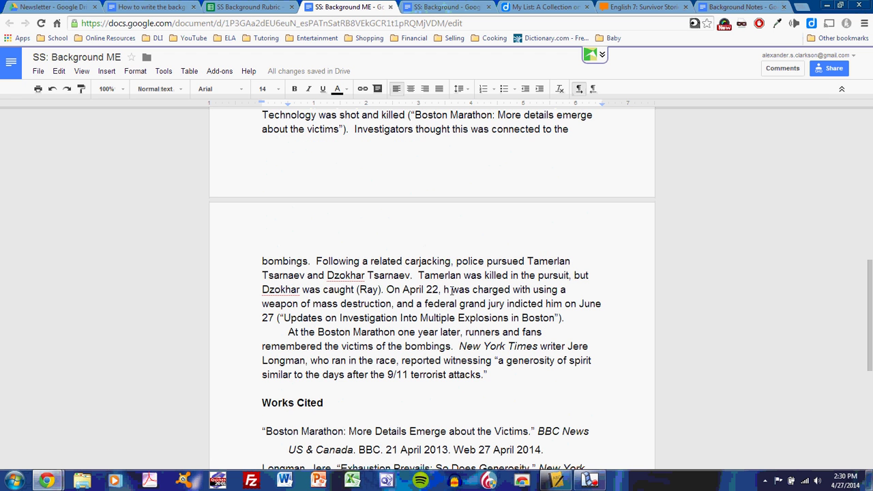
pyautogui.scroll(1, 453, 297)
pyautogui.click(448, 344)
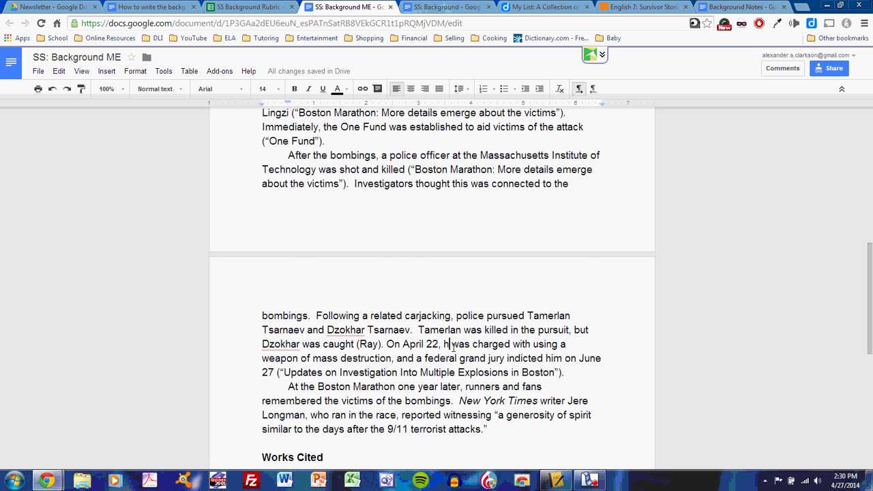
pyautogui.write('e')
pyautogui.scroll(3, 468, 307)
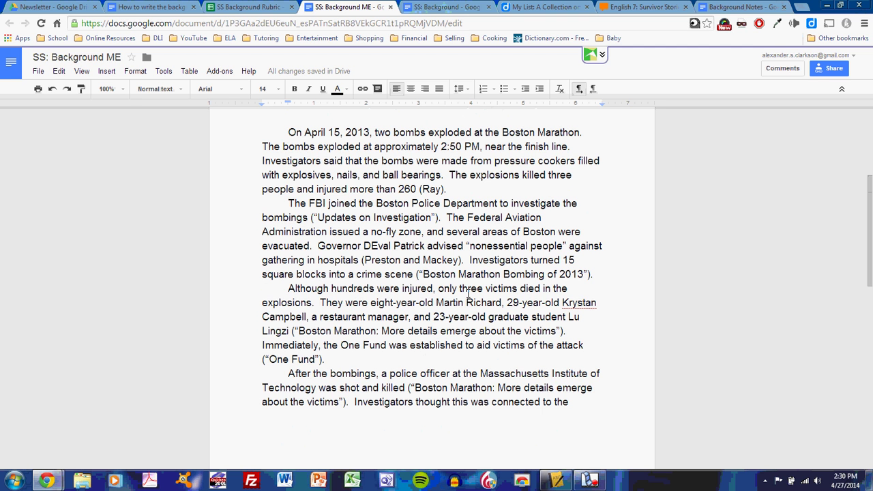
# Step: Switch to the Diigo tab holding the Clarkson Survivor Project Research list
pyautogui.click(535, 7)
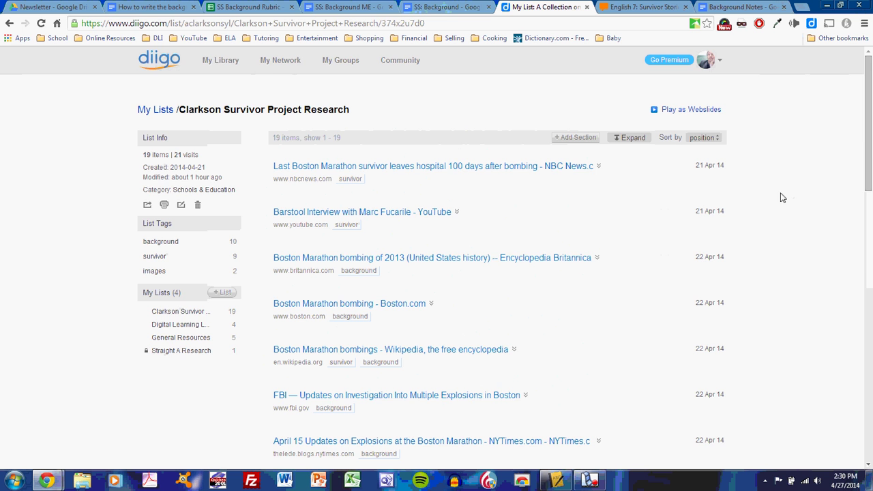
# Step: Review Step Two: Conducting the Research on the English 7 page, then return to Diigo
pyautogui.click(646, 8)
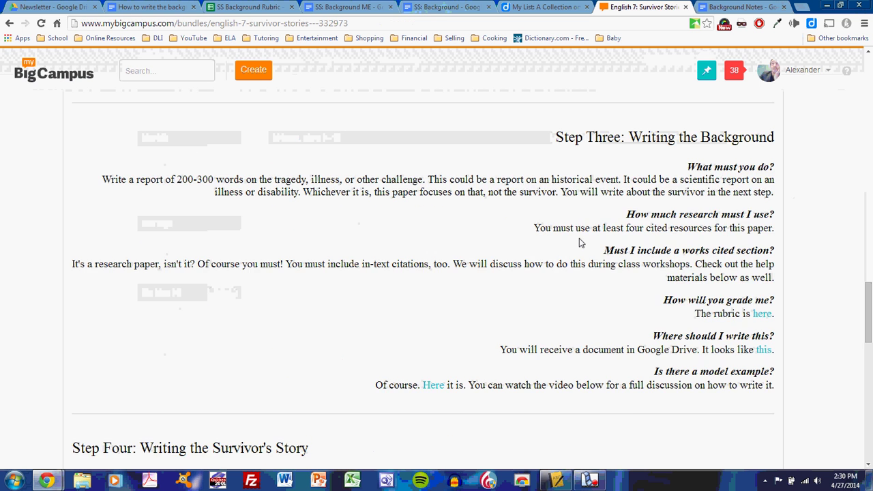
pyautogui.scroll(5, 579, 238)
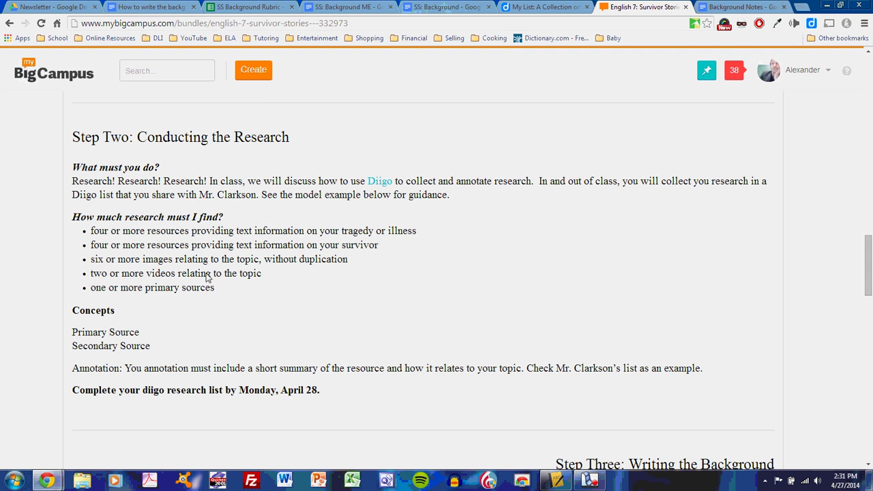
pyautogui.click(542, 9)
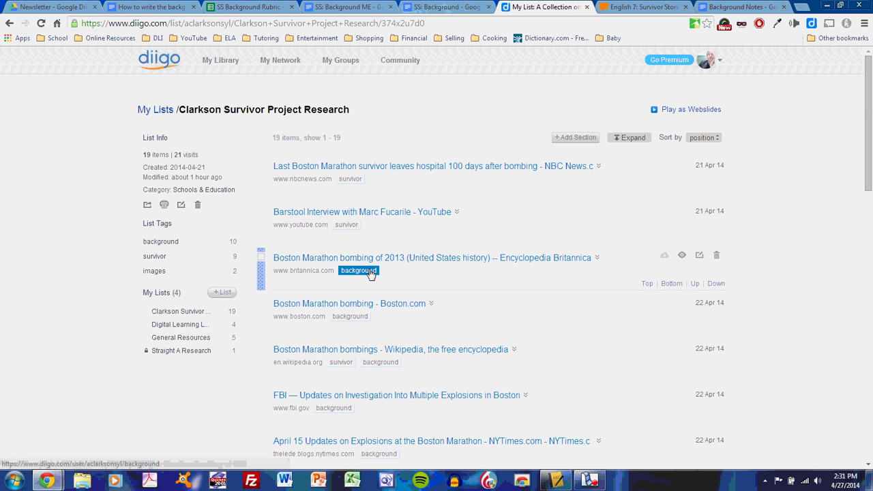
# Step: Filter the Diigo list by the background tag and scroll its 10 bookmarks
pyautogui.scroll(-6, 401, 337)
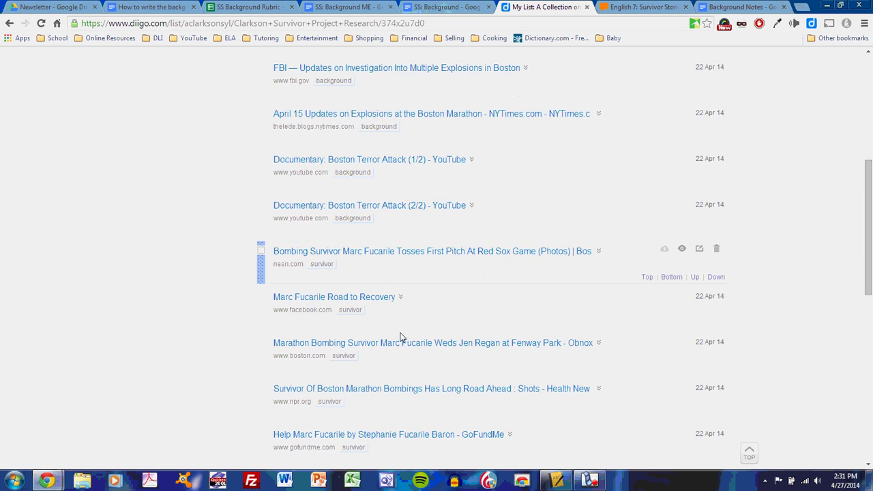
pyautogui.scroll(-4, 401, 337)
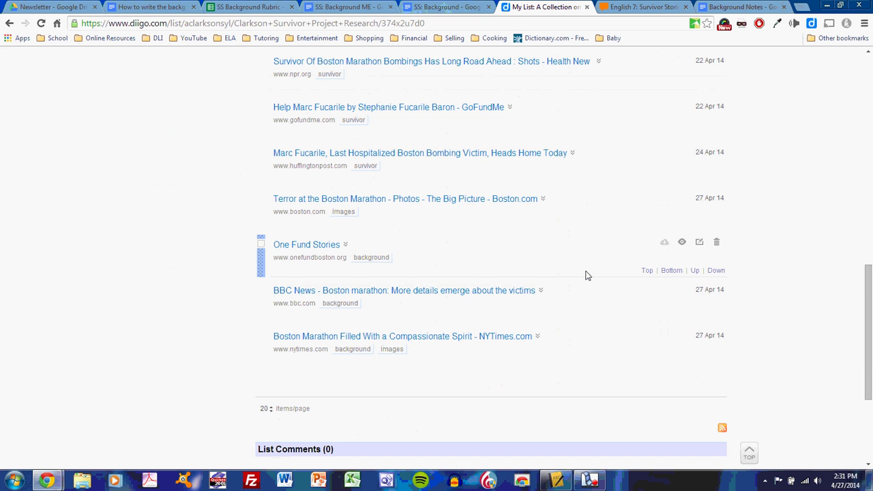
pyautogui.scroll(9, 584, 274)
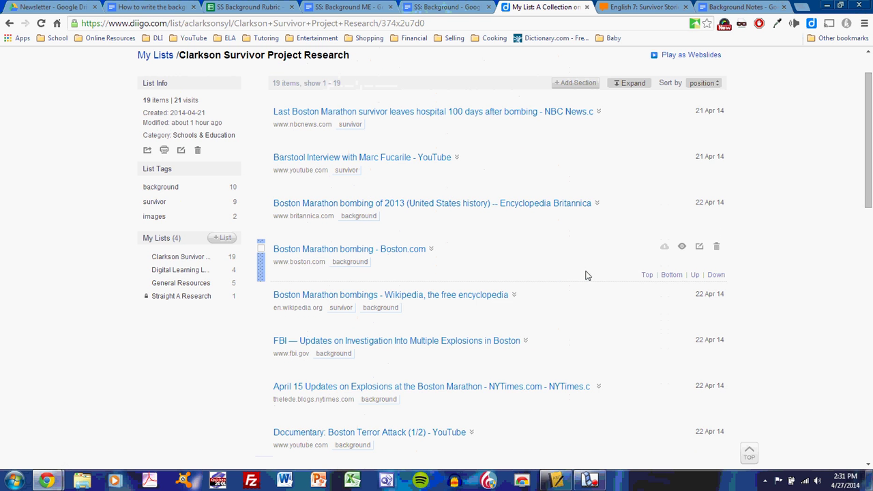
pyautogui.click(169, 191)
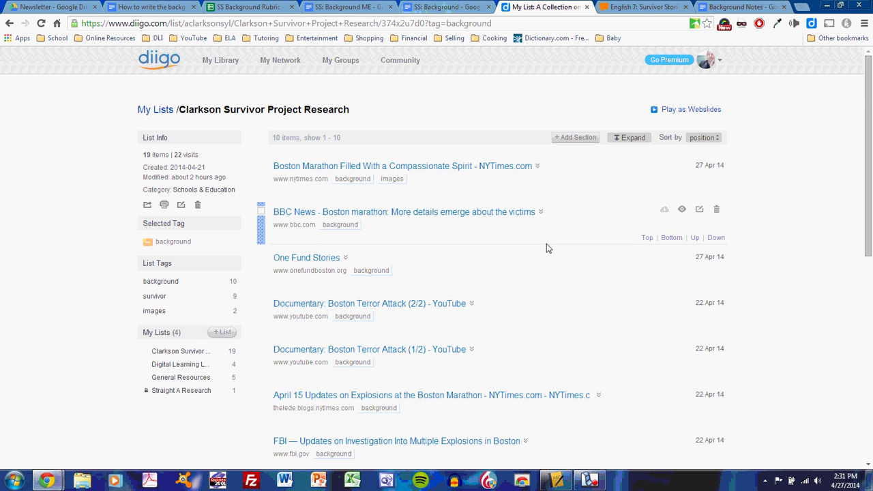
pyautogui.scroll(-2, 546, 245)
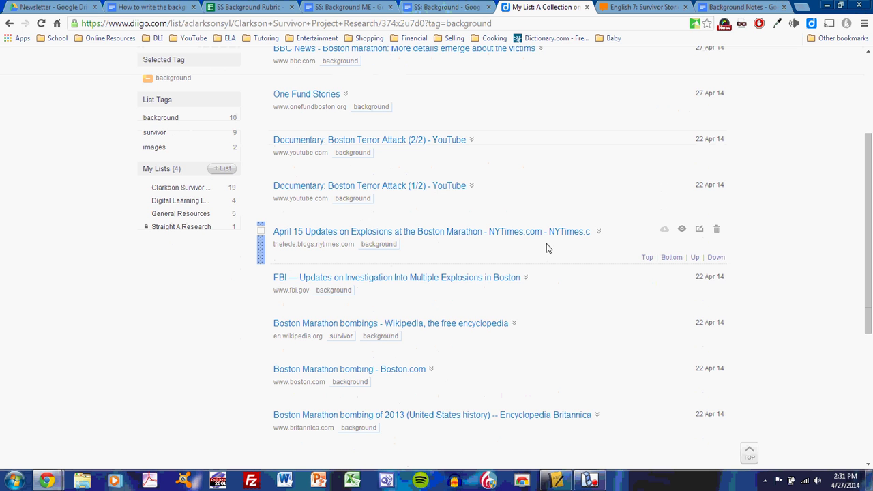
pyautogui.scroll(-1, 546, 247)
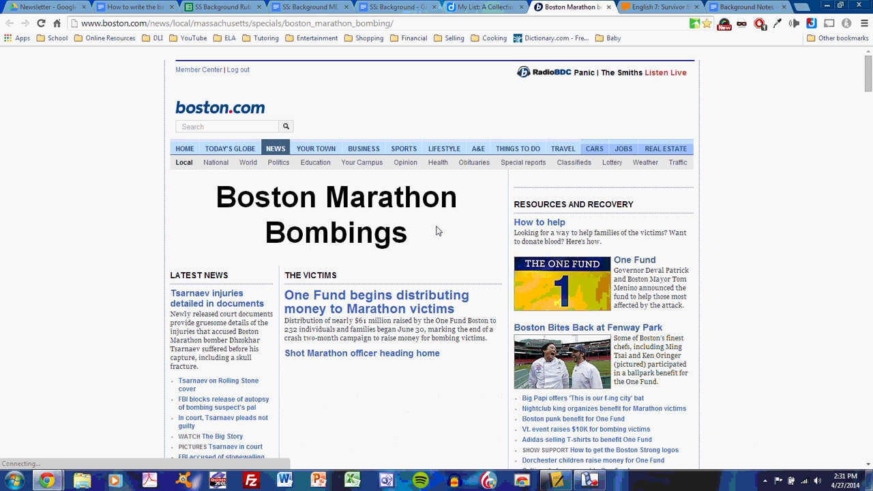
# Step: Scroll through boston.com's Boston Marathon Bombings coverage, then go back to the Diigo list
pyautogui.scroll(-3, 444, 263)
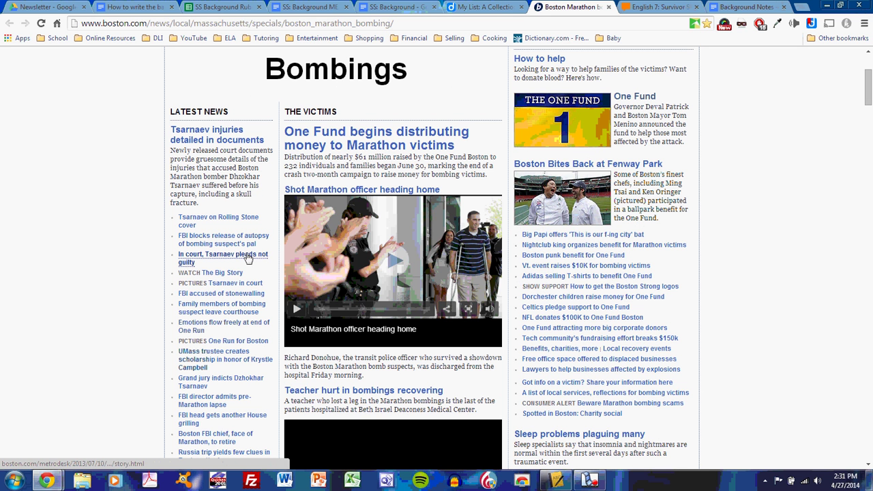
pyautogui.scroll(1, 278, 133)
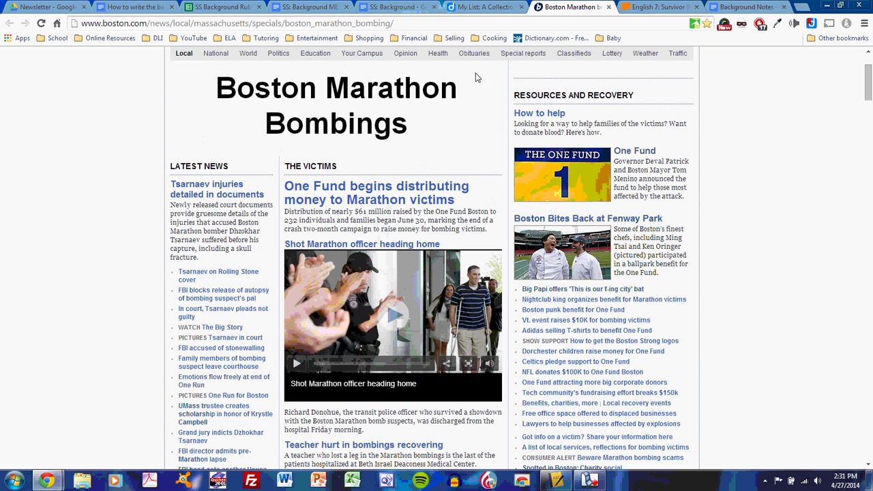
pyautogui.click(477, 9)
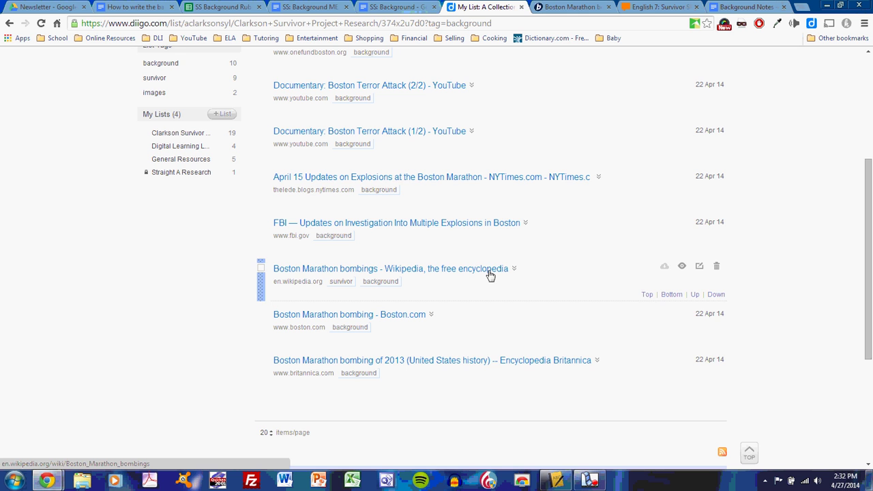
# Step: Open the Encyclopedia Britannica 'Boston Marathon bombing of 2013' bookmark
pyautogui.click(528, 364)
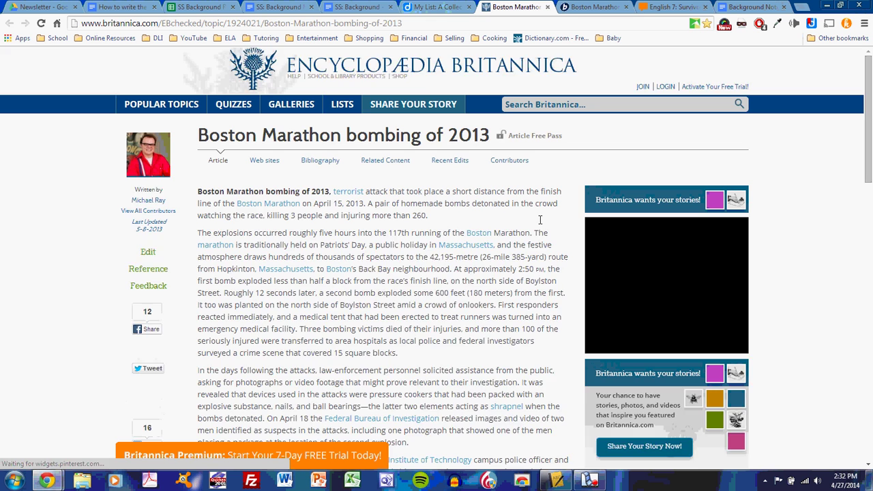
# Step: Skim the Britannica article down and back up, then switch to Background Notes
pyautogui.scroll(-1, 540, 219)
pyautogui.scroll(-6, 539, 220)
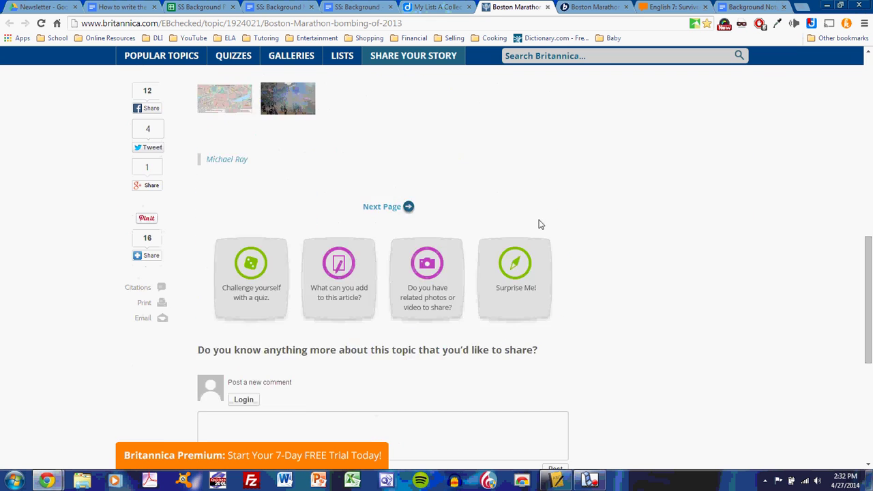
pyautogui.scroll(2, 540, 224)
pyautogui.scroll(4, 539, 224)
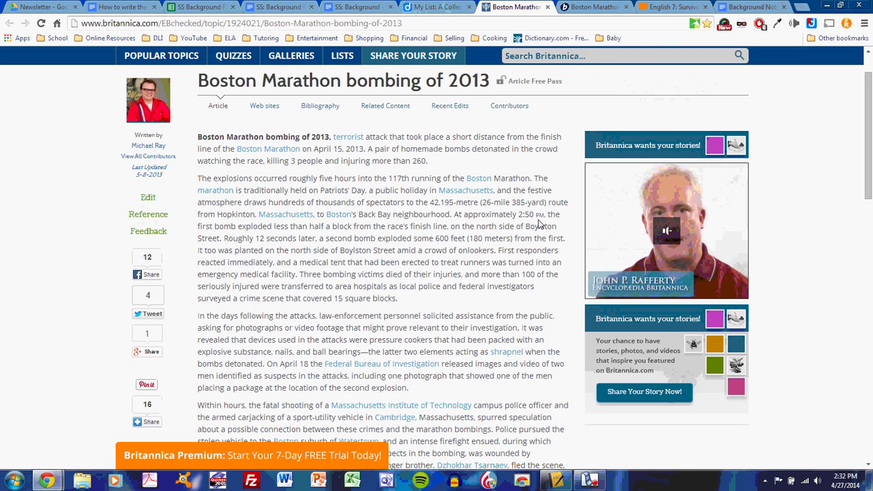
pyautogui.click(752, 8)
pyautogui.scroll(20, 422, 360)
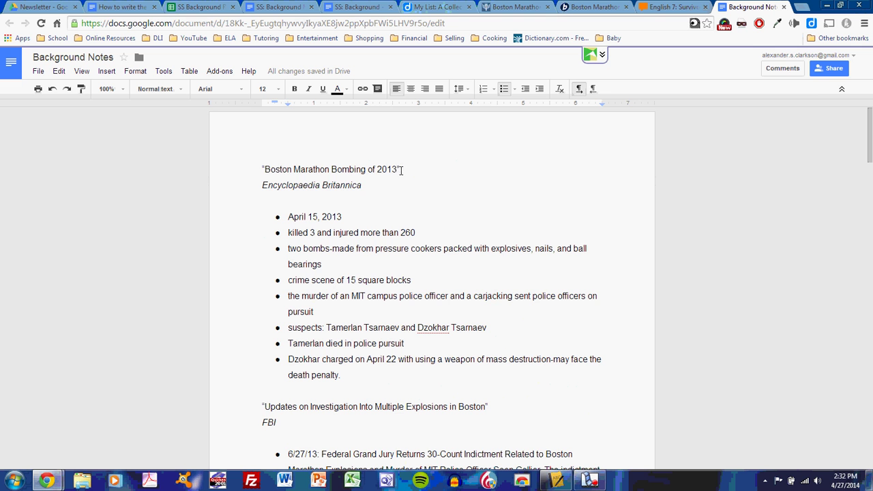
pyautogui.moveTo(403, 169); pyautogui.dragTo(246, 172)
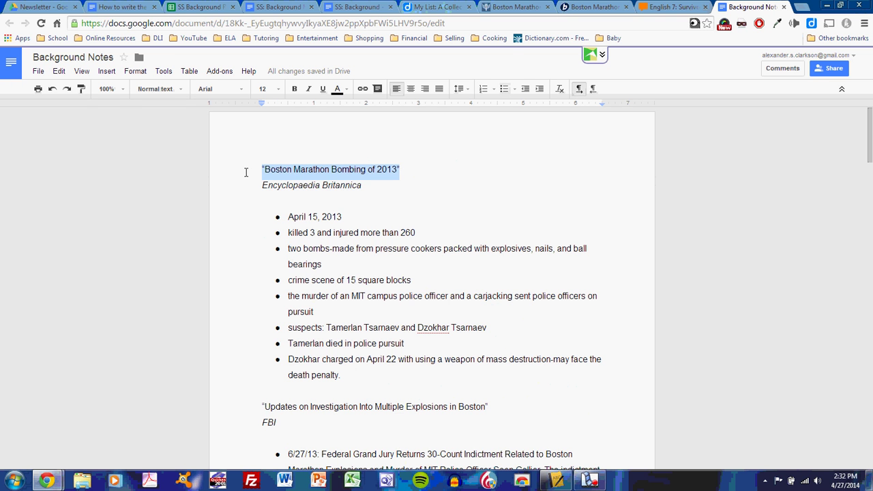
pyautogui.moveTo(370, 185); pyautogui.dragTo(228, 187)
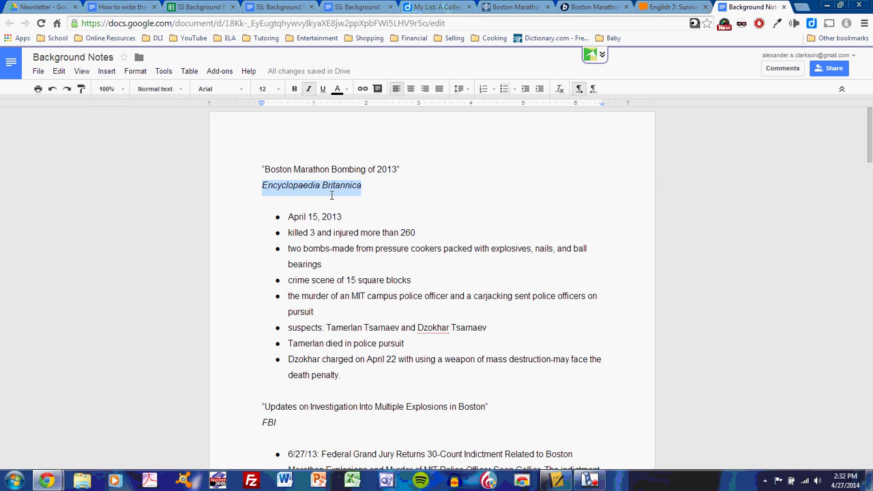
pyautogui.click(365, 222)
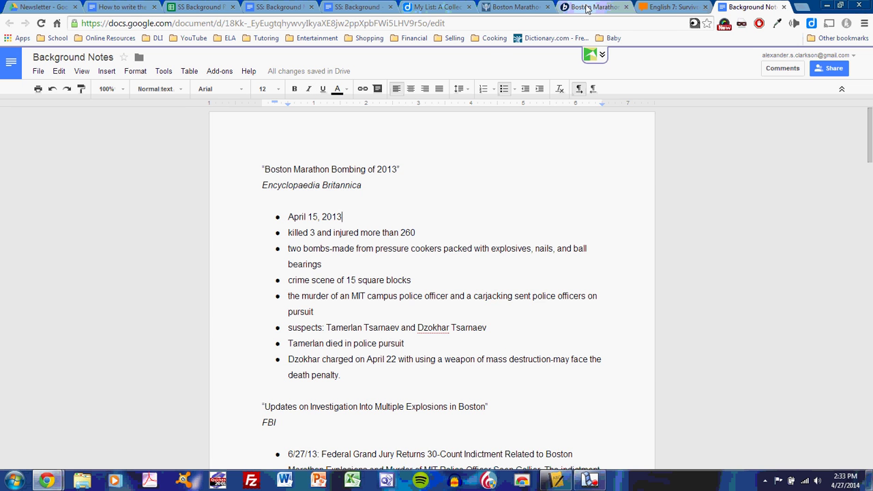
pyautogui.click(517, 9)
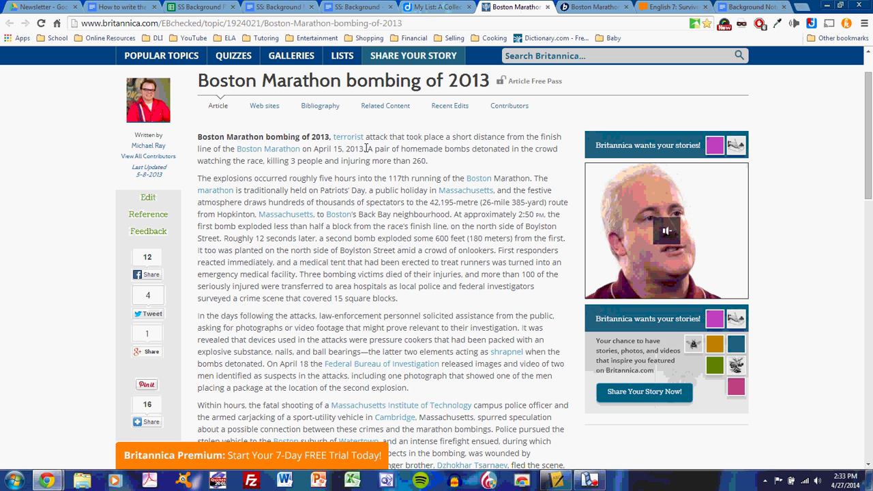
pyautogui.moveTo(366, 149); pyautogui.dragTo(458, 161)
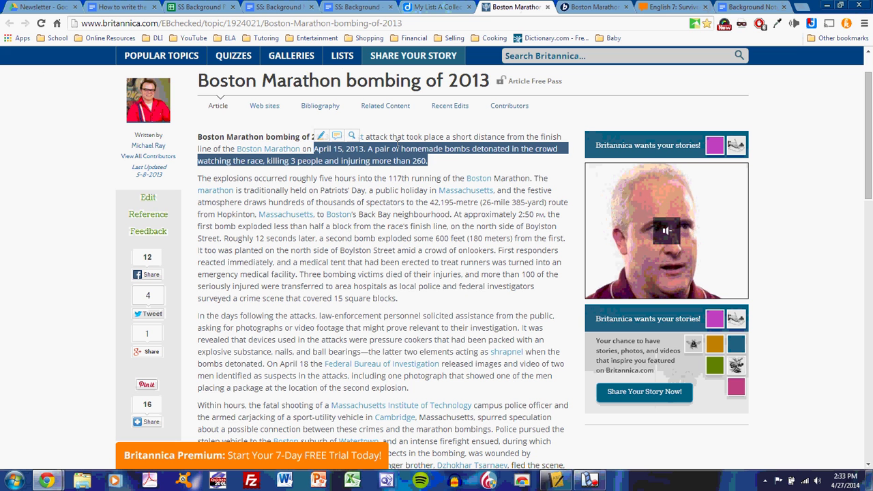
pyautogui.click(458, 162)
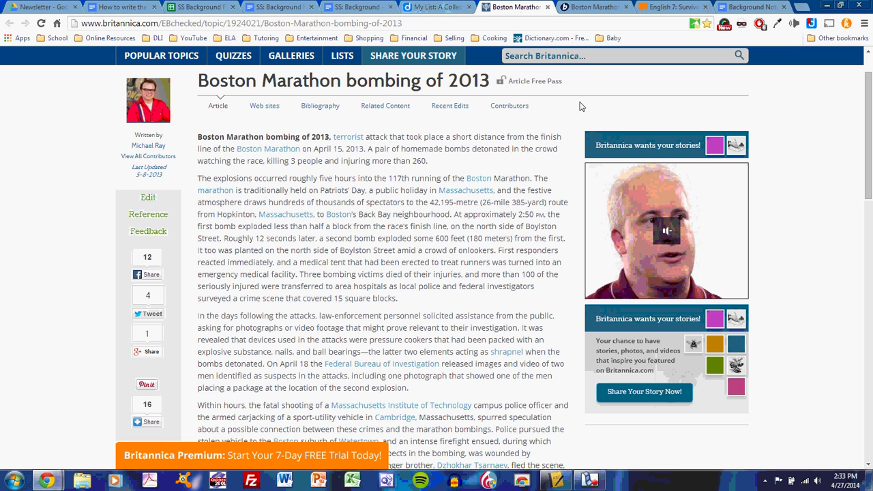
pyautogui.click(750, 7)
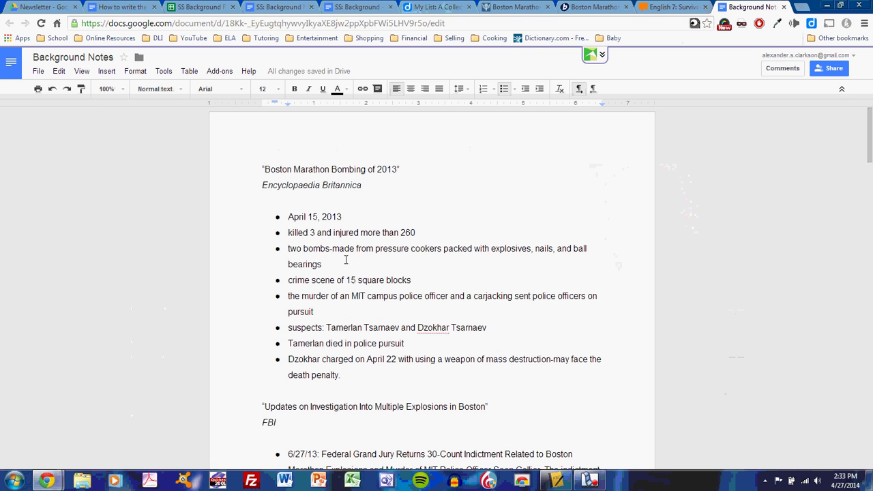
pyautogui.scroll(-1, 334, 290)
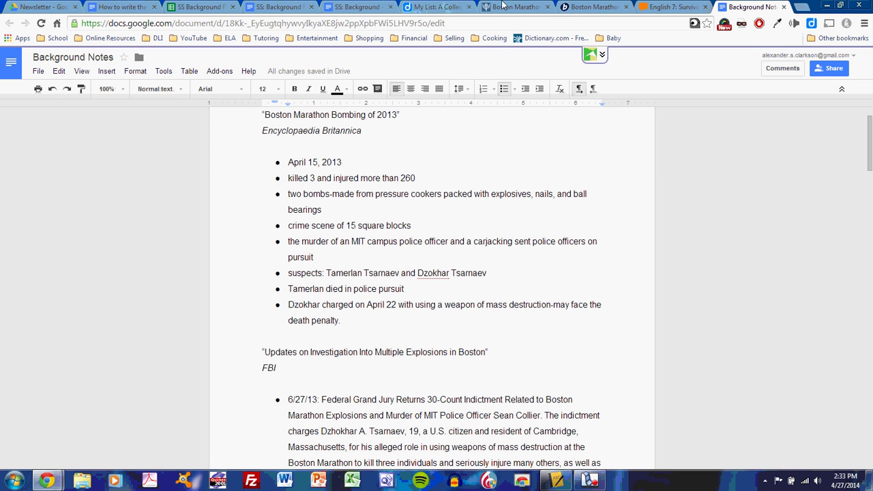
# Step: Close the Britannica article and look over the Diigo list and Background Notes
pyautogui.click(524, 8)
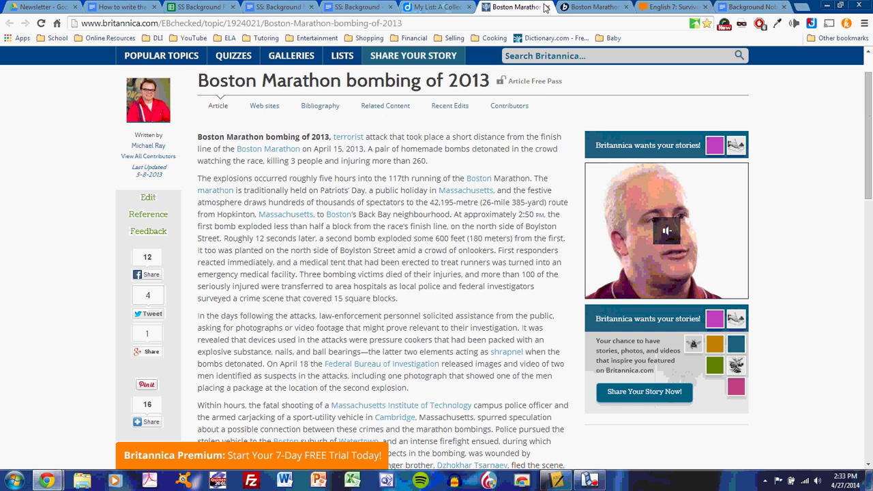
pyautogui.click(547, 6)
pyautogui.click(436, 7)
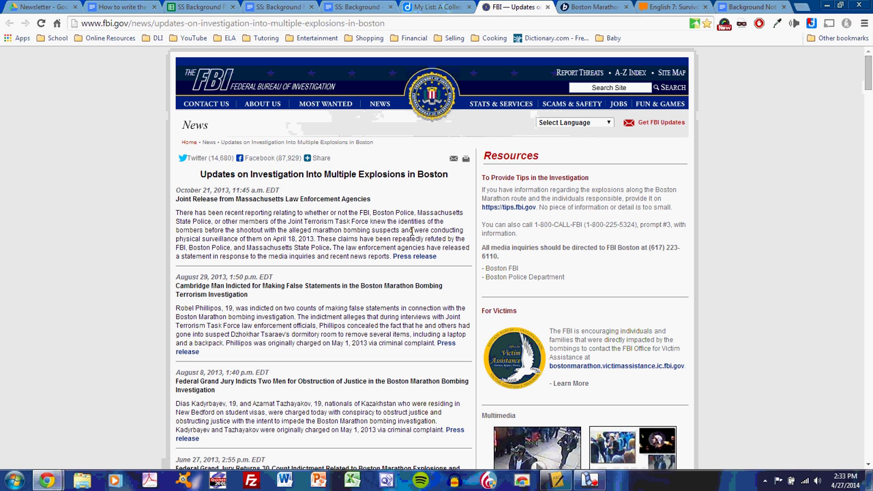
pyautogui.scroll(-1, 412, 232)
pyautogui.scroll(1, 412, 231)
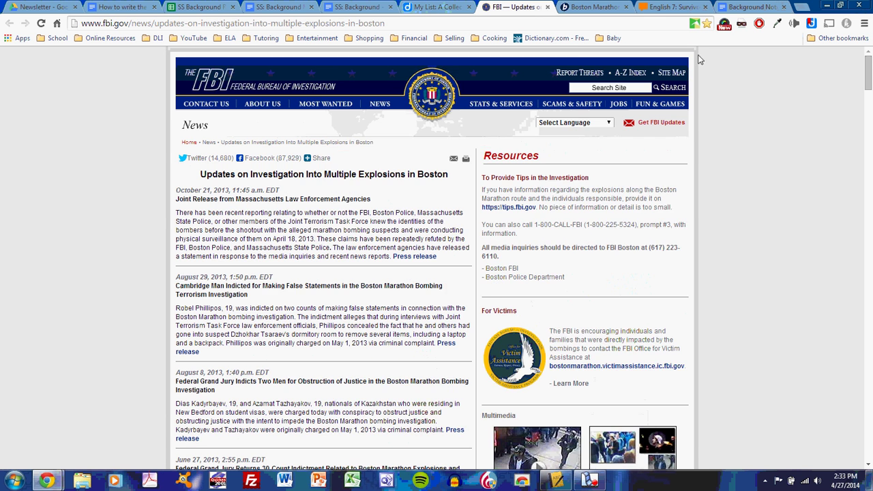
pyautogui.click(744, 9)
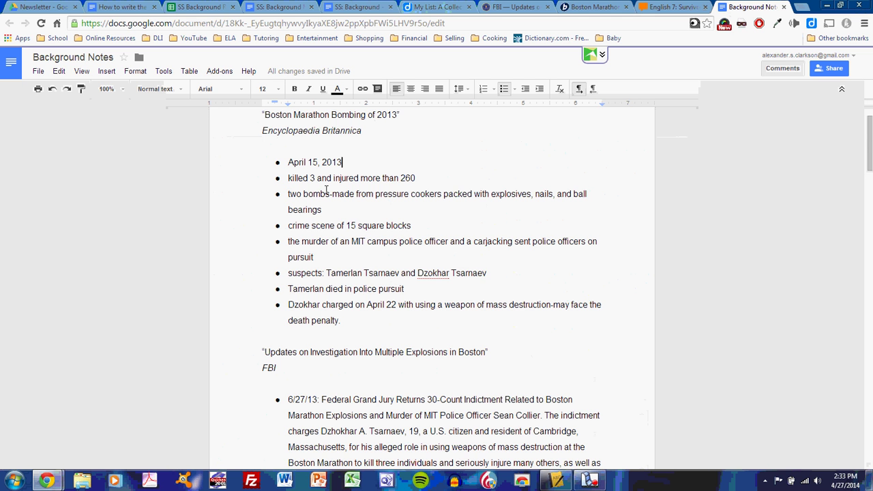
pyautogui.scroll(-3, 326, 193)
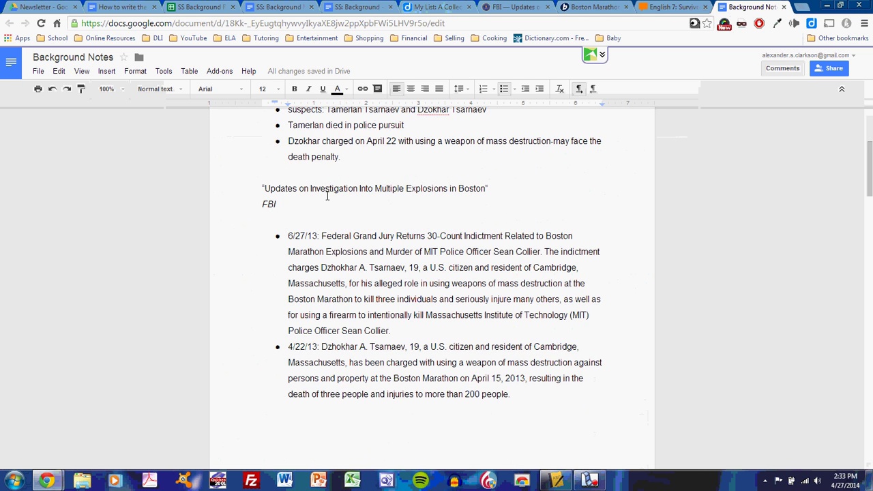
# Step: Compare the FBI updates page against the 6/27/13 and 4/22/13 bullets in Background Notes
pyautogui.click(513, 9)
pyautogui.scroll(-2, 363, 267)
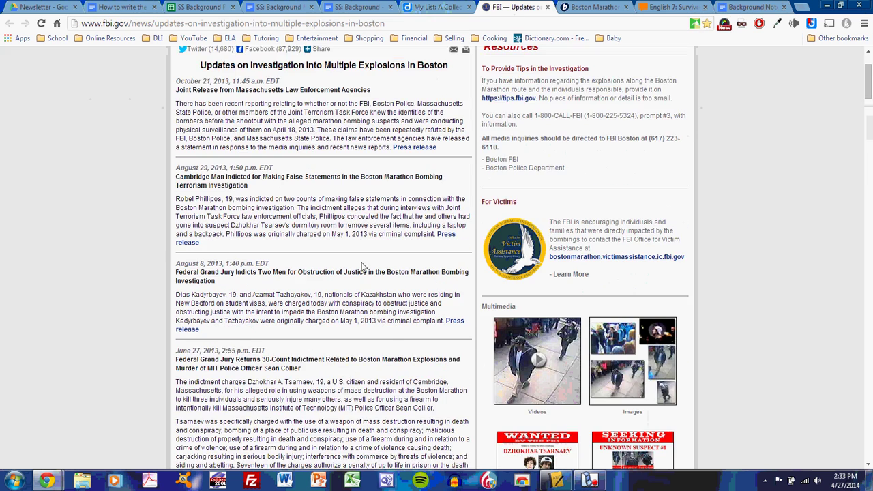
pyautogui.scroll(-5, 361, 262)
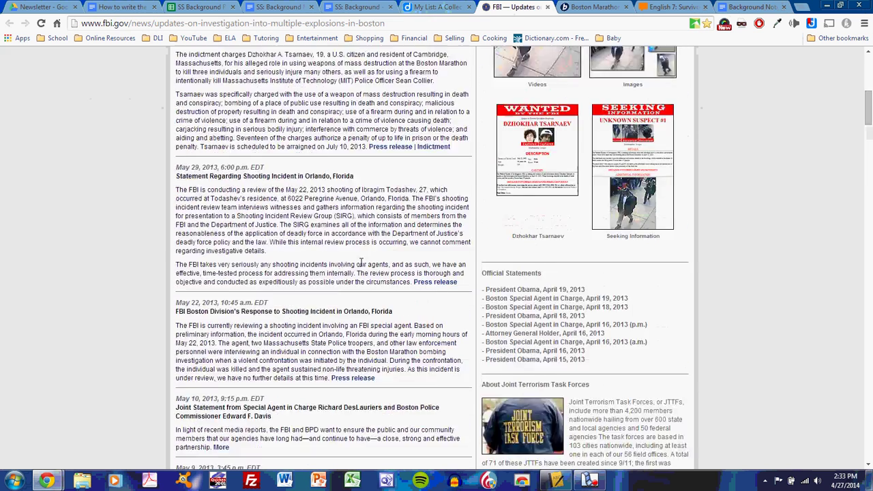
pyautogui.scroll(-14, 361, 264)
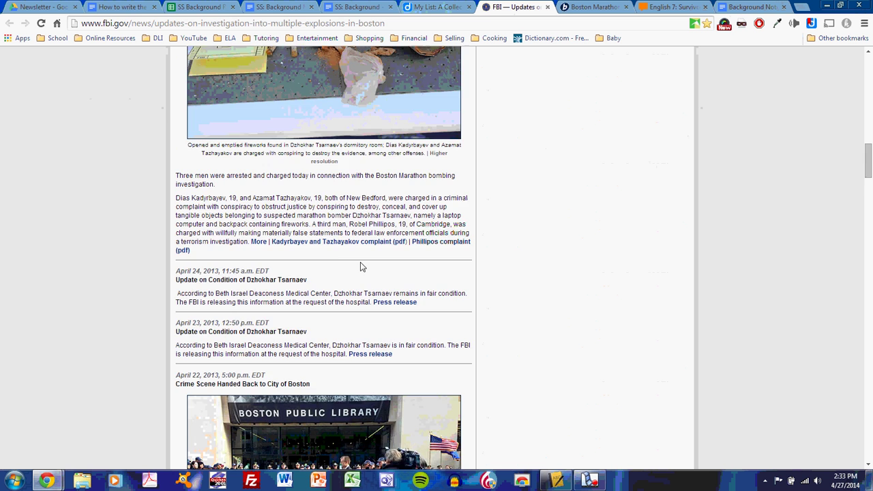
pyautogui.scroll(-4, 361, 266)
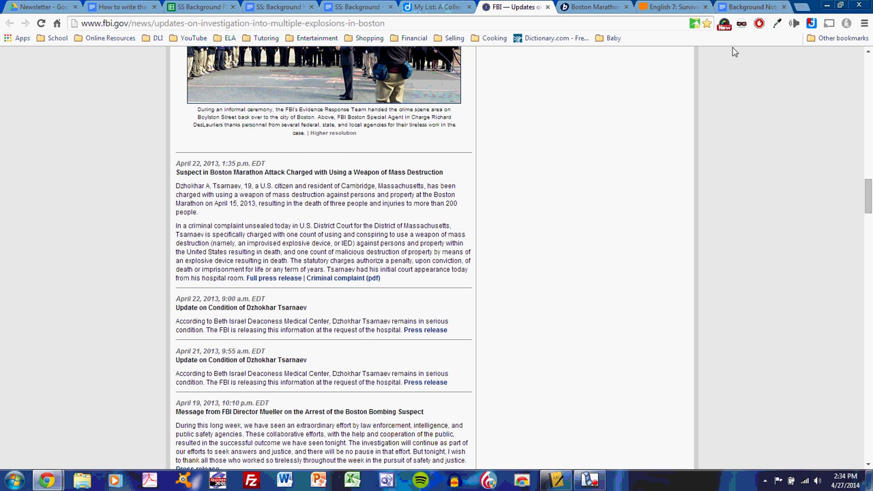
pyautogui.click(751, 7)
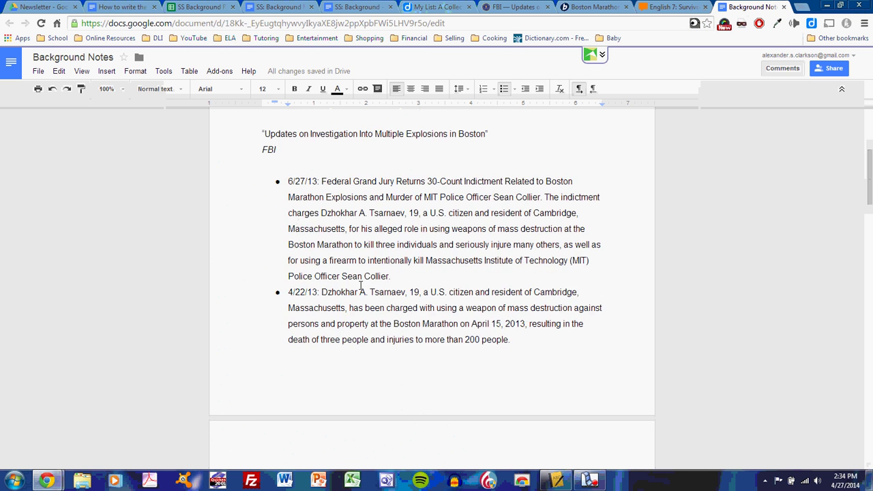
pyautogui.scroll(-5, 361, 285)
pyautogui.scroll(3, 360, 285)
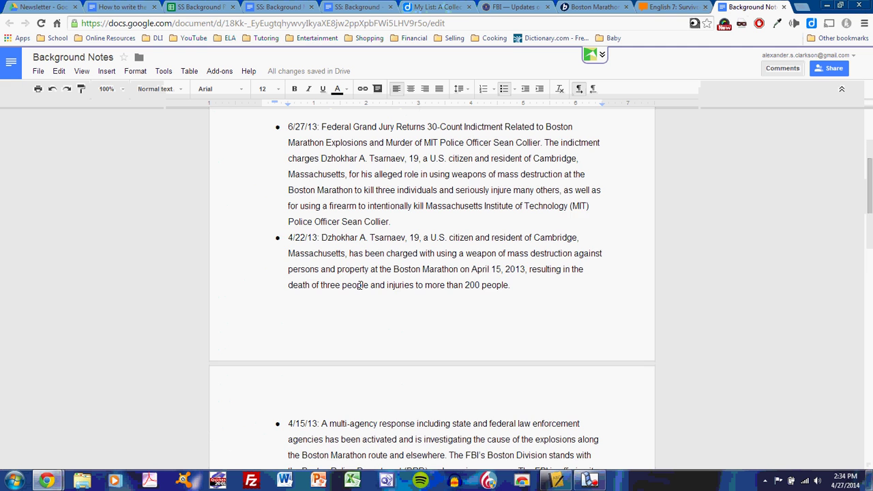
pyautogui.scroll(1, 361, 285)
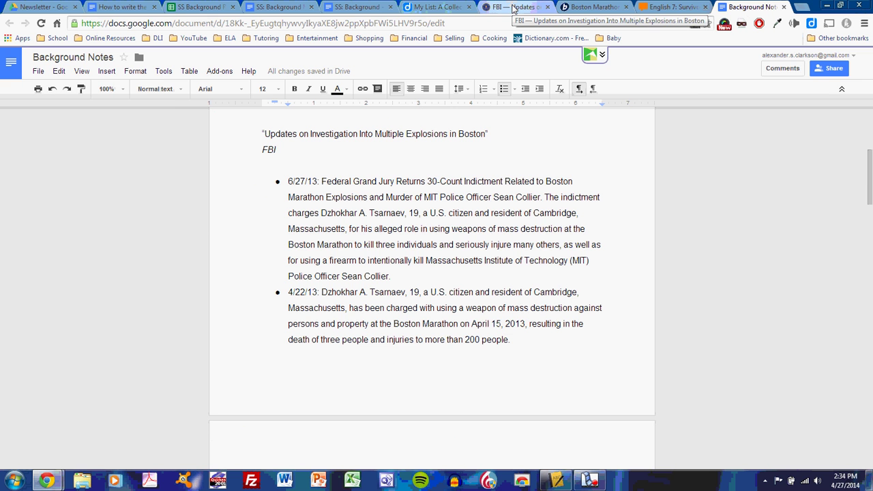
# Step: Close the FBI updates tab and return to Background Notes
pyautogui.click(547, 7)
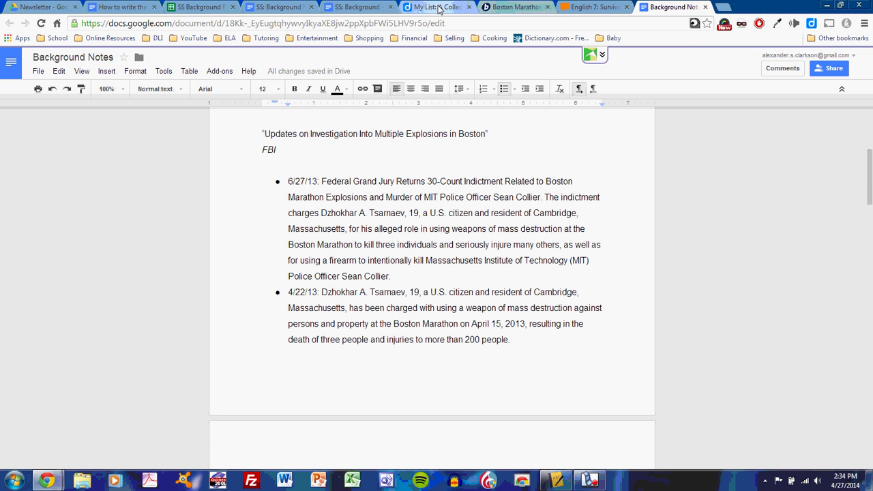
pyautogui.click(440, 9)
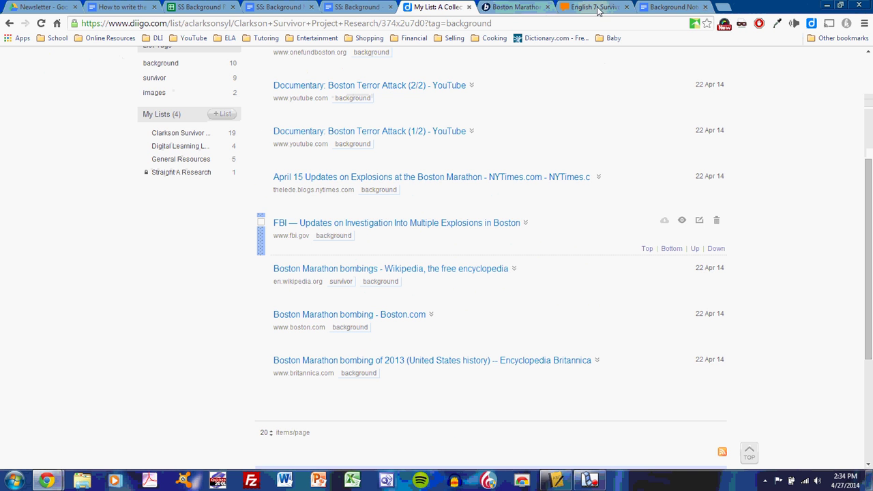
pyautogui.click(672, 7)
pyautogui.scroll(3, 508, 217)
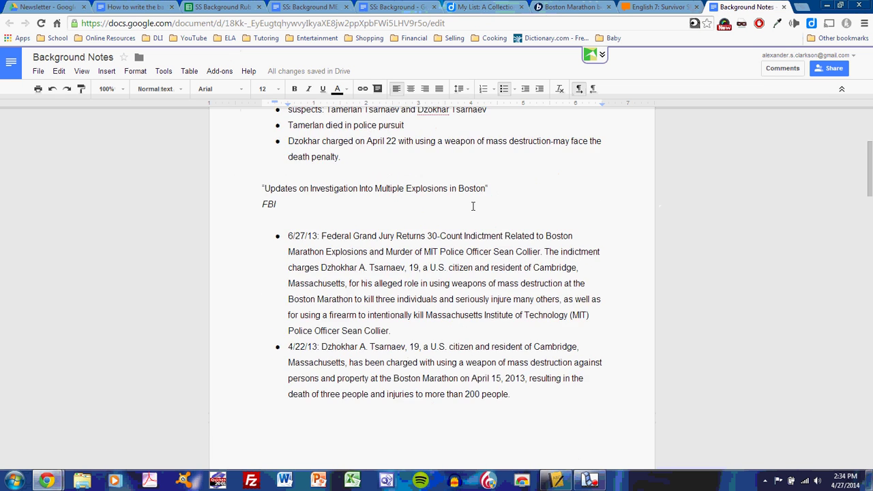
pyautogui.scroll(-1, 473, 207)
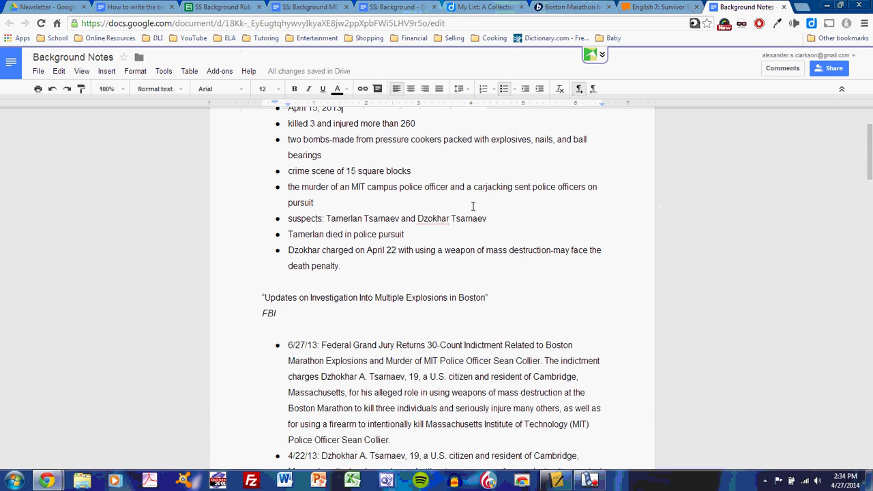
pyautogui.scroll(2, 473, 205)
pyautogui.scroll(-5, 394, 214)
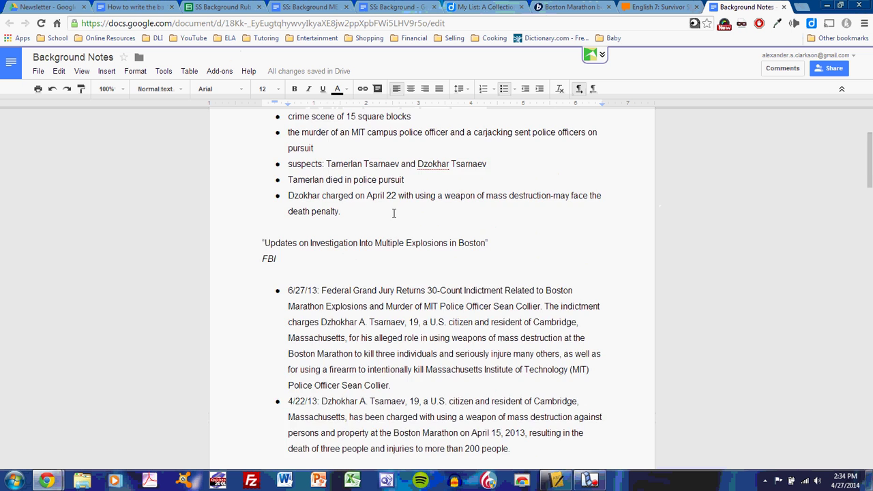
pyautogui.scroll(-6, 393, 214)
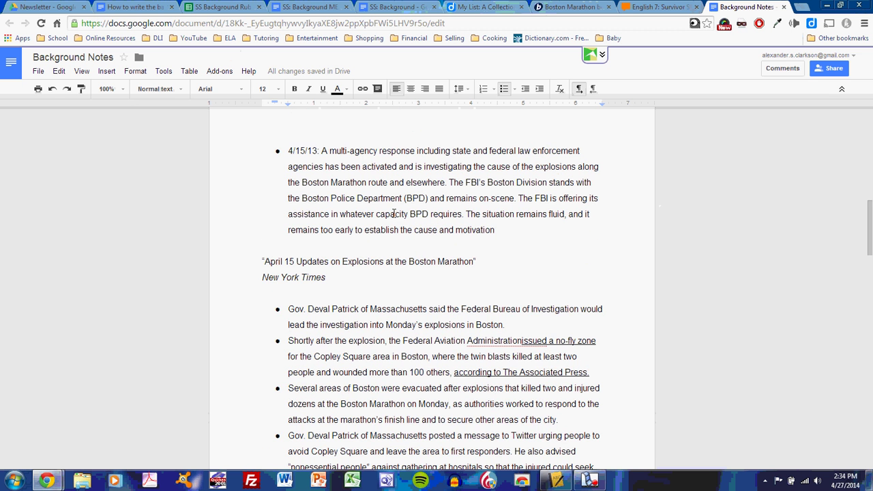
pyautogui.scroll(-2, 394, 214)
pyautogui.scroll(-3, 393, 214)
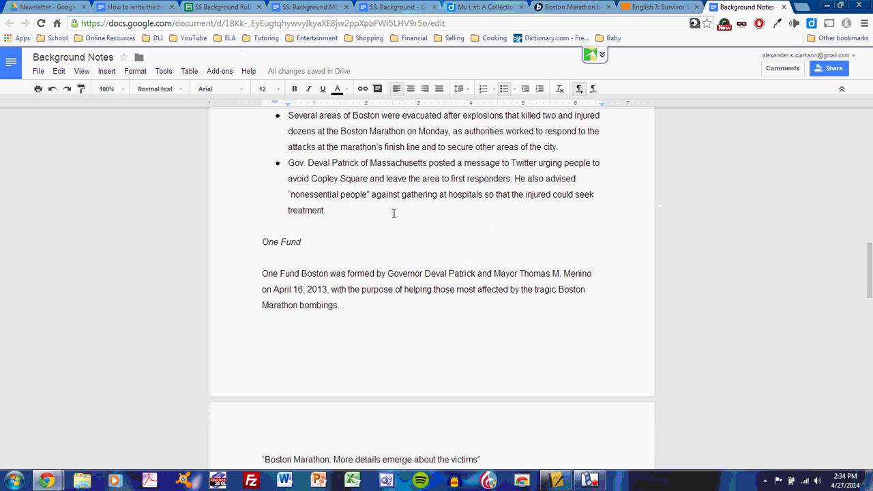
pyautogui.scroll(2, 394, 213)
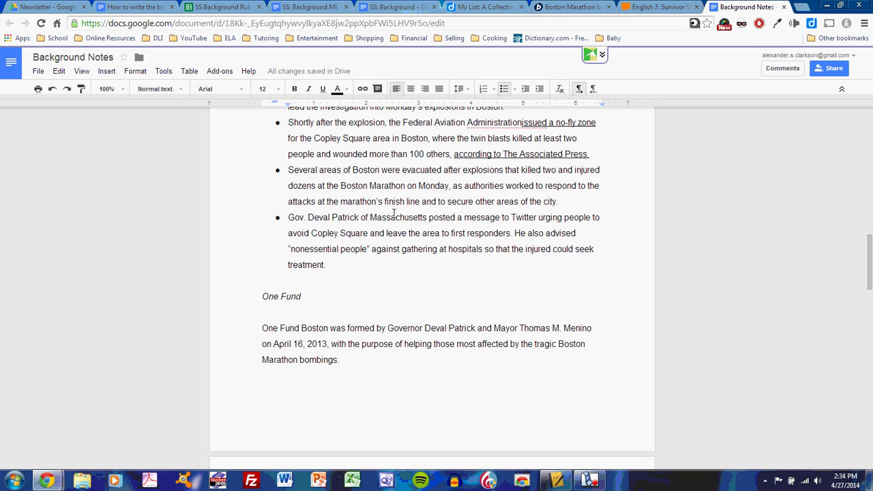
pyautogui.scroll(2, 392, 214)
pyautogui.scroll(15, 392, 214)
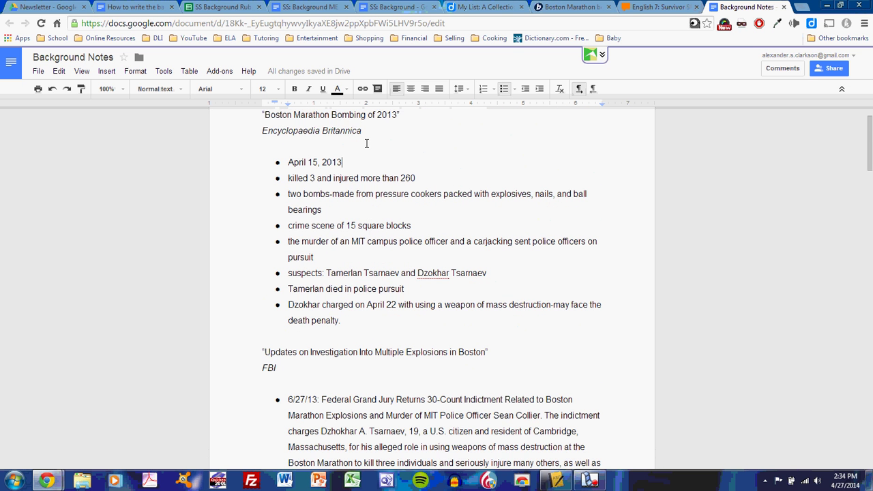
pyautogui.scroll(-2, 366, 145)
pyautogui.scroll(-1, 327, 147)
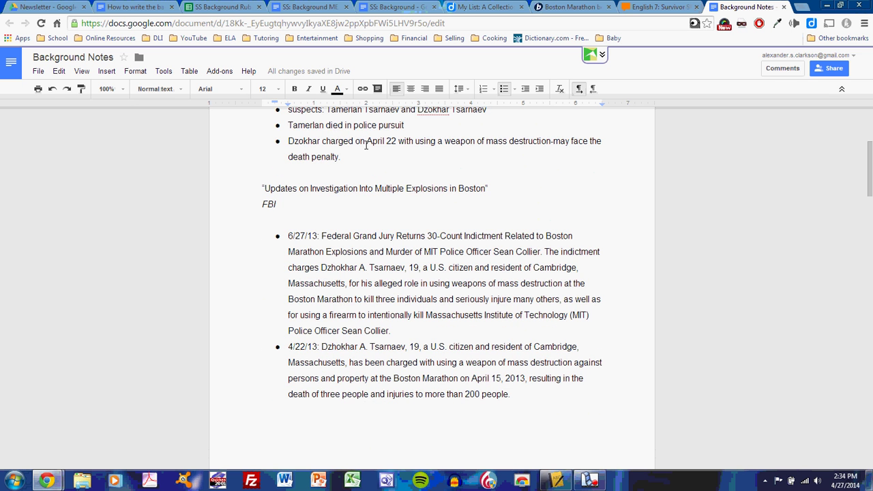
pyautogui.scroll(-4, 295, 204)
pyautogui.scroll(-4, 295, 207)
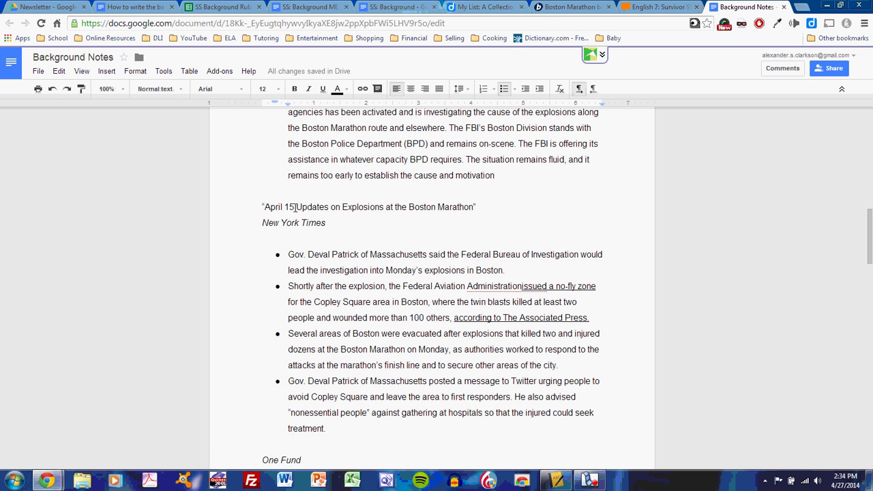
pyautogui.scroll(-1, 295, 208)
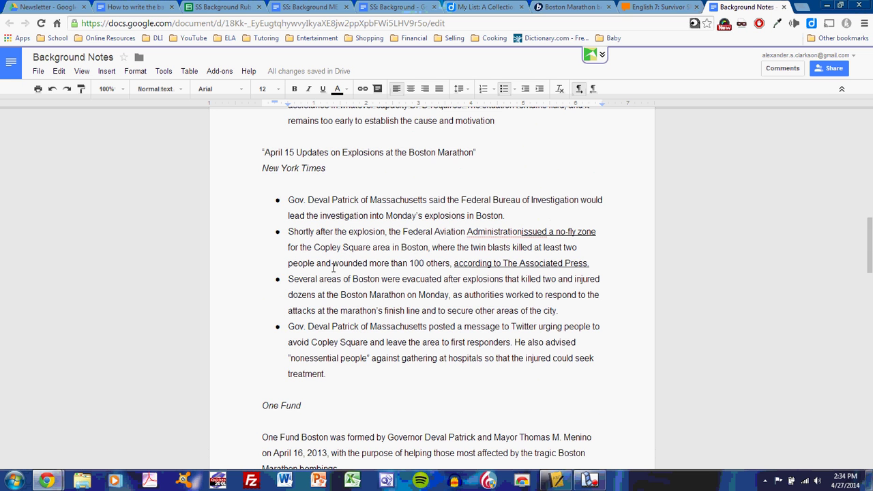
pyautogui.scroll(-4, 326, 246)
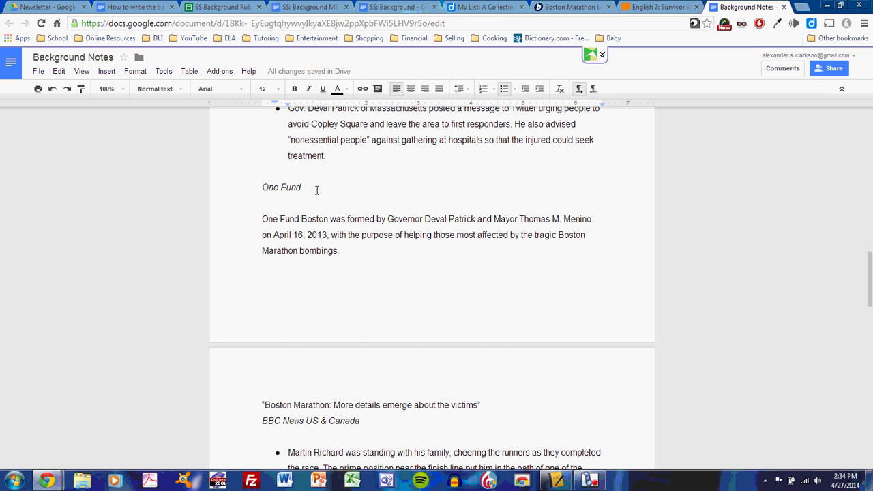
pyautogui.scroll(-2, 317, 190)
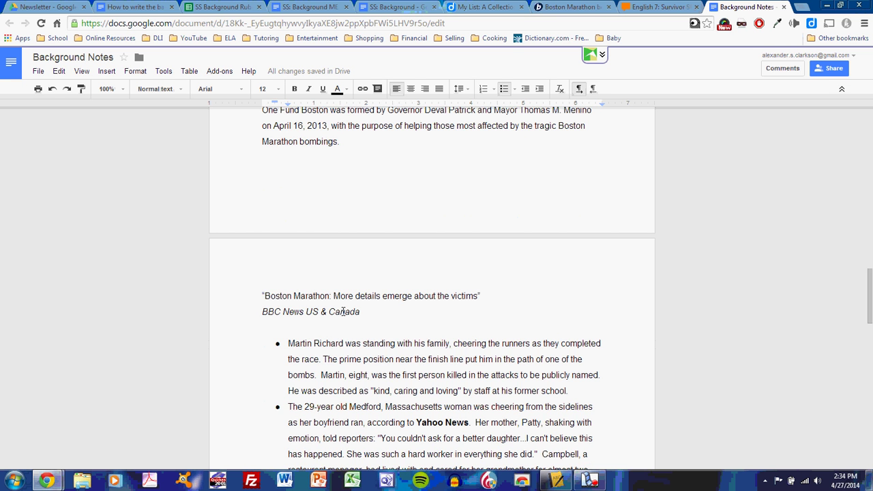
pyautogui.scroll(-7, 340, 313)
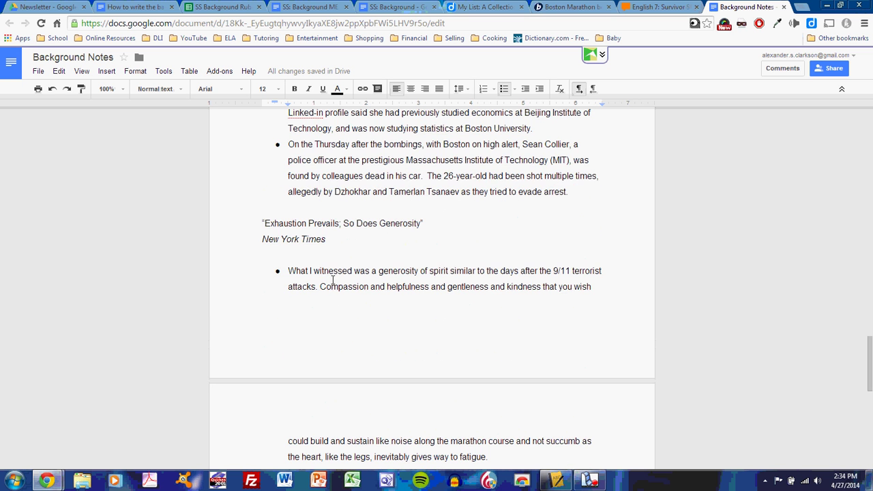
pyautogui.scroll(-3, 325, 240)
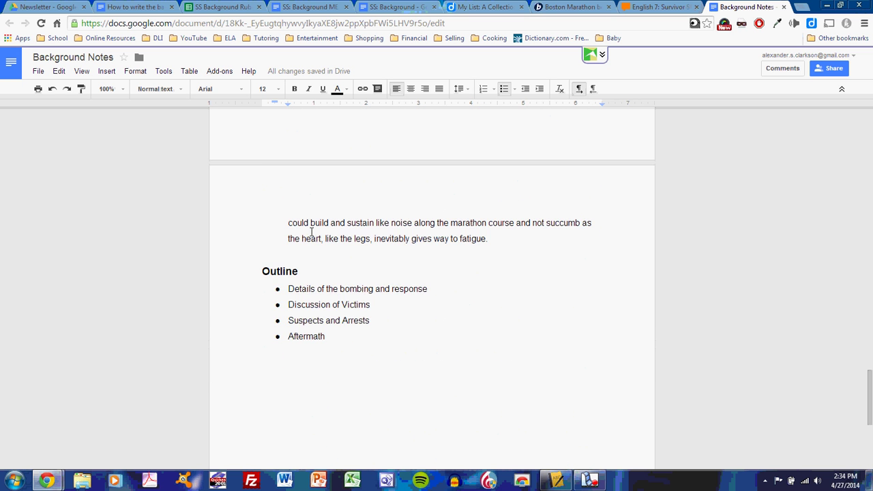
pyautogui.scroll(2, 311, 232)
pyautogui.scroll(2, 311, 232)
pyautogui.scroll(2, 311, 232)
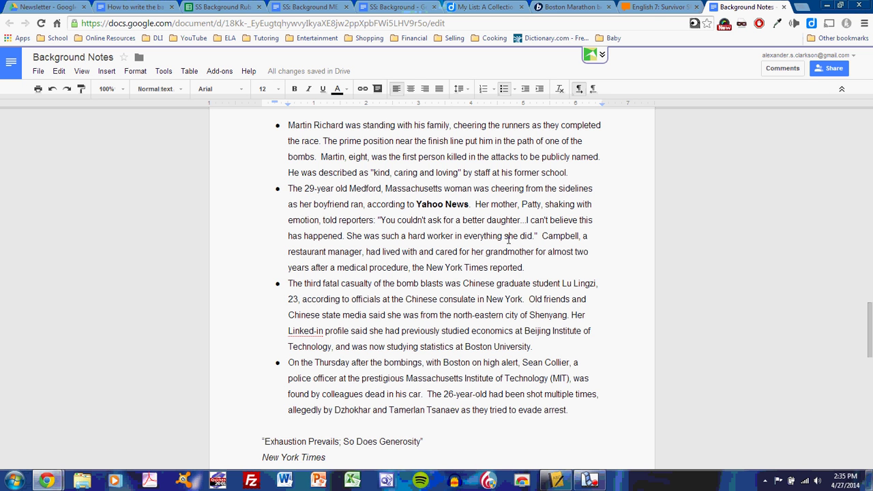
pyautogui.scroll(-5, 510, 245)
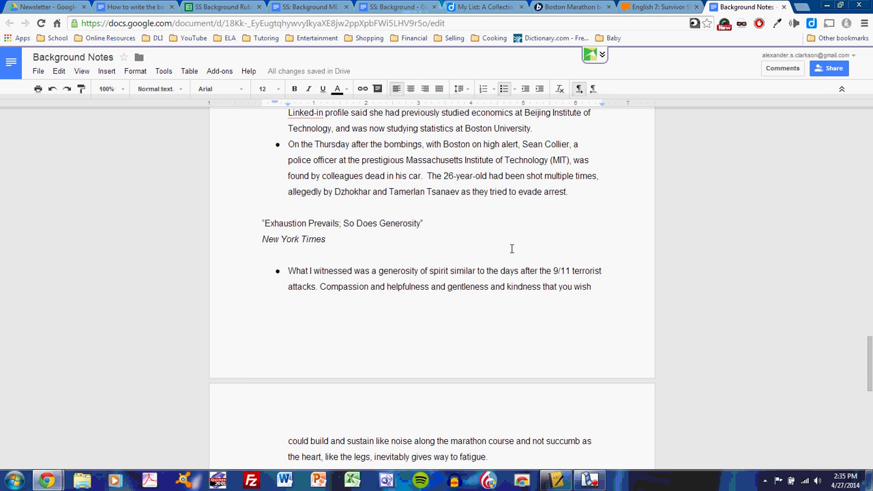
pyautogui.scroll(-2, 510, 248)
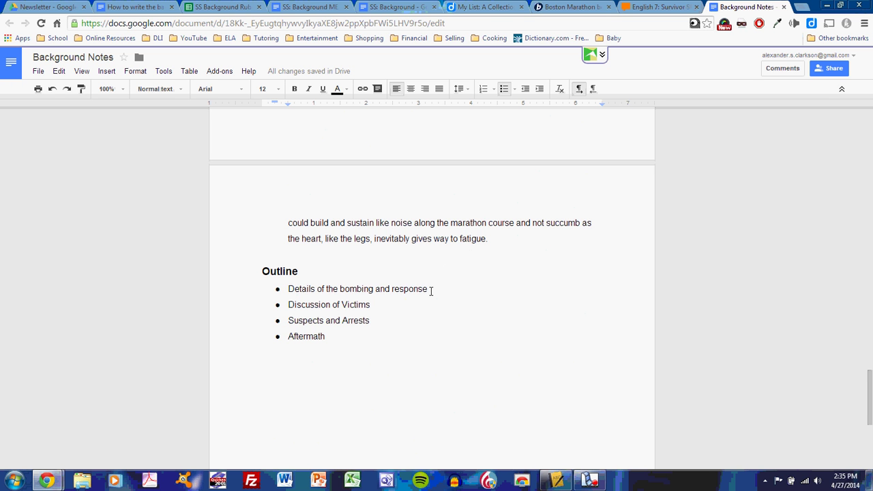
pyautogui.moveTo(433, 288); pyautogui.dragTo(289, 290)
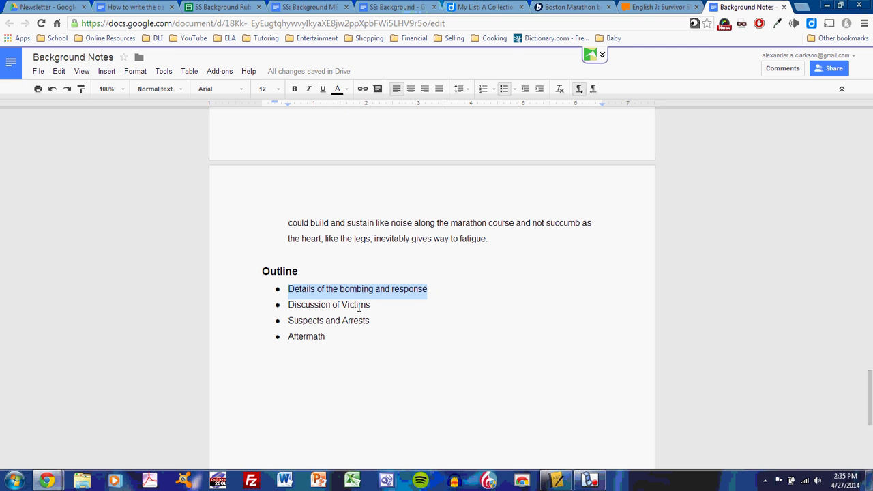
pyautogui.moveTo(372, 305); pyautogui.dragTo(286, 305)
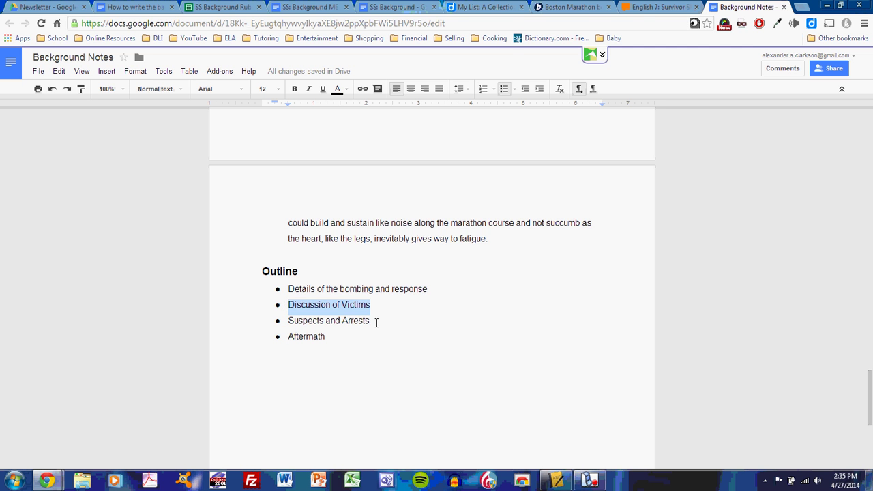
pyautogui.moveTo(372, 321); pyautogui.dragTo(289, 321)
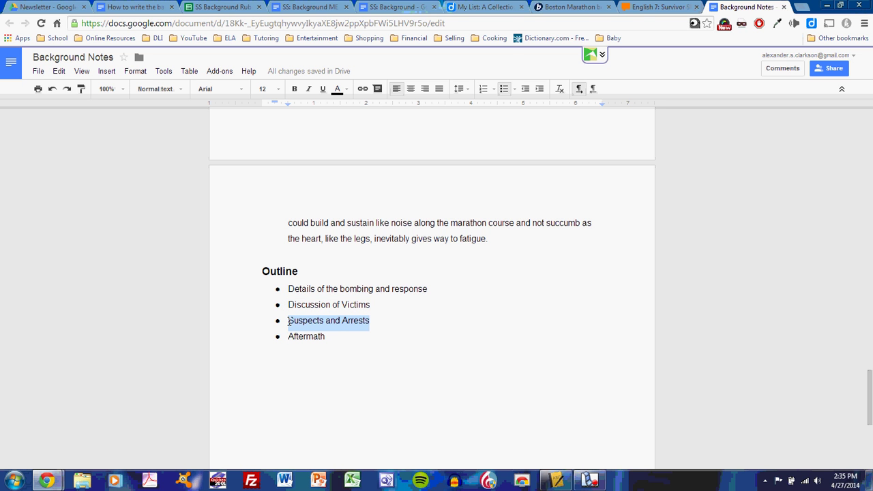
pyautogui.moveTo(338, 339); pyautogui.dragTo(288, 336)
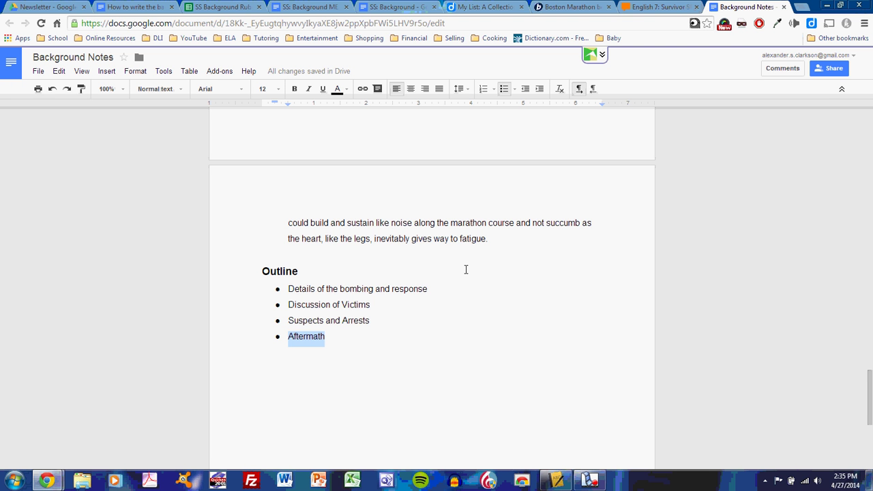
pyautogui.scroll(4, 361, 264)
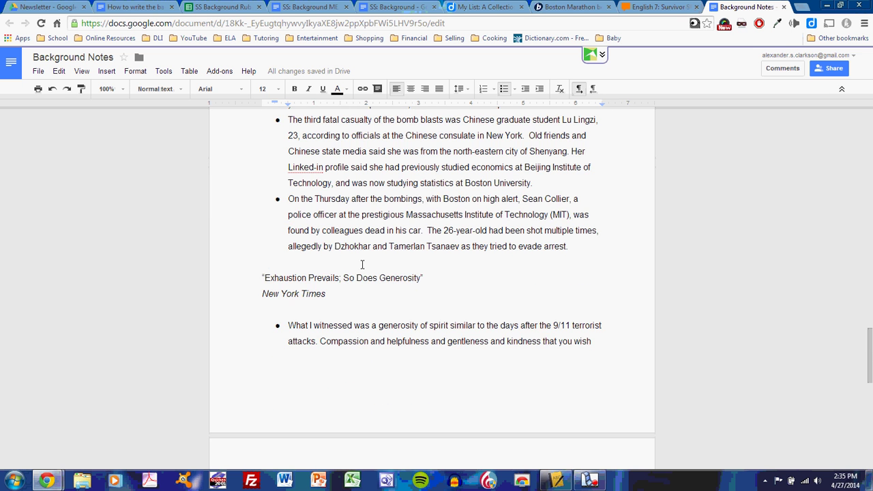
pyautogui.scroll(3, 362, 264)
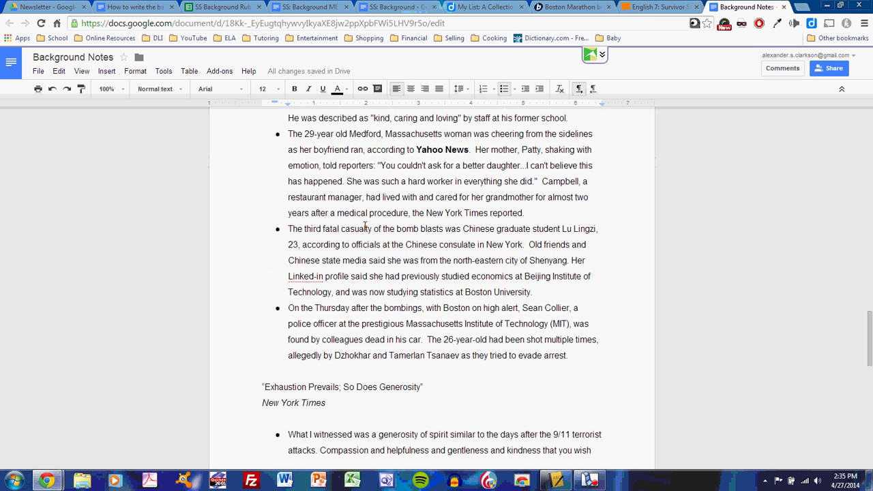
pyautogui.scroll(-10, 364, 228)
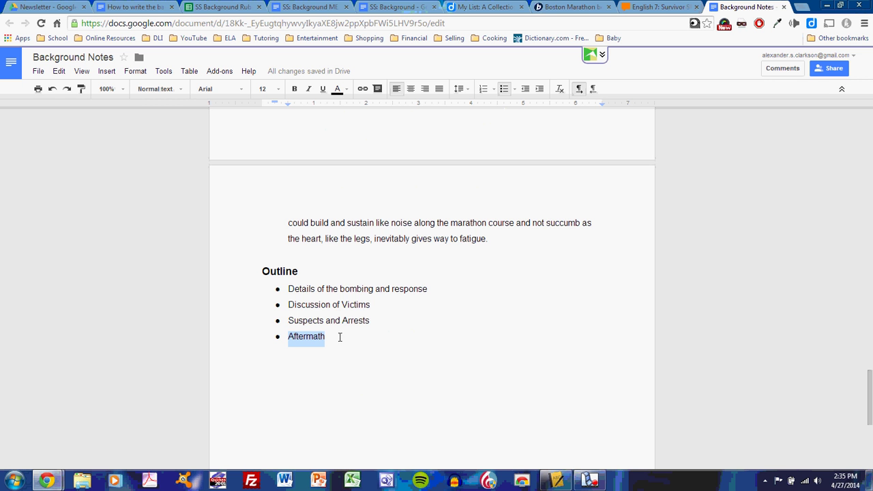
pyautogui.scroll(12, 395, 248)
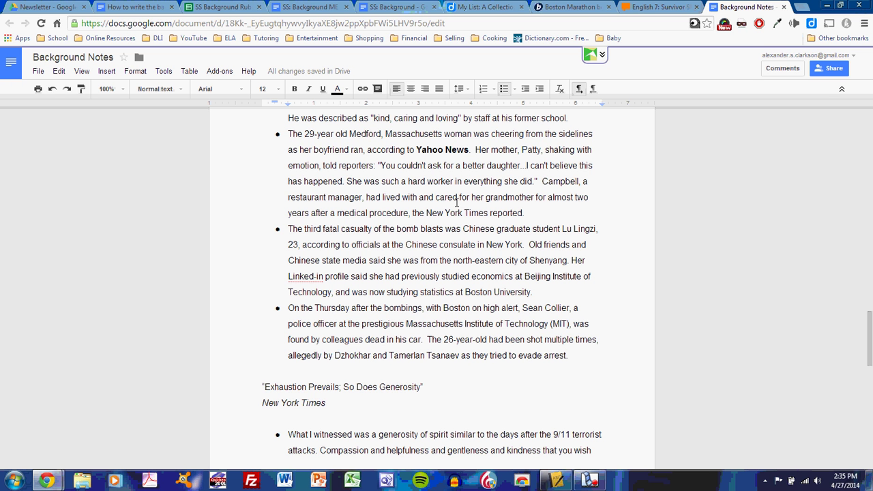
# Step: Review the SS: Background ME essay and Works Cited, including the italic Britannica title, then check Background Notes
pyautogui.click(326, 9)
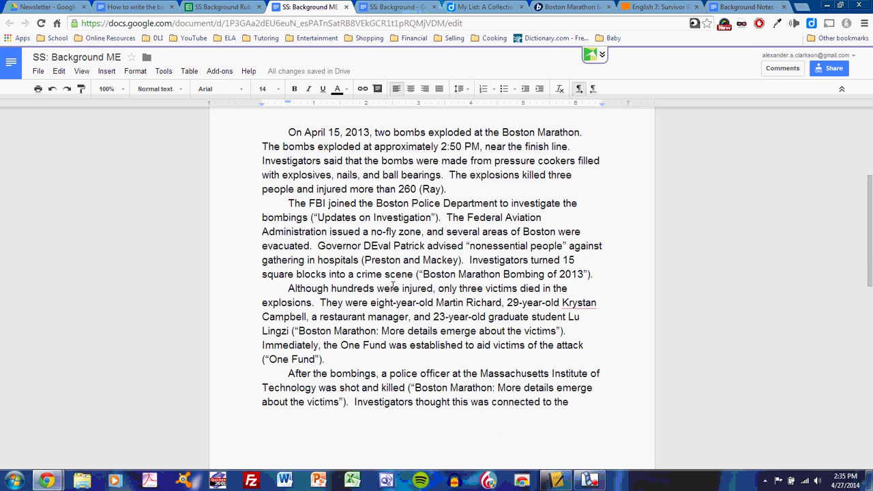
pyautogui.scroll(2, 392, 287)
pyautogui.scroll(-2, 382, 292)
pyautogui.scroll(-6, 469, 219)
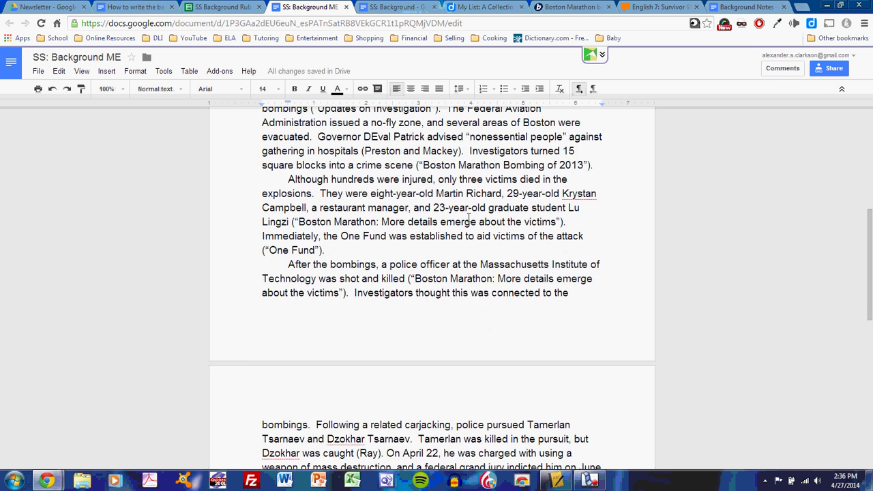
pyautogui.scroll(-2, 468, 219)
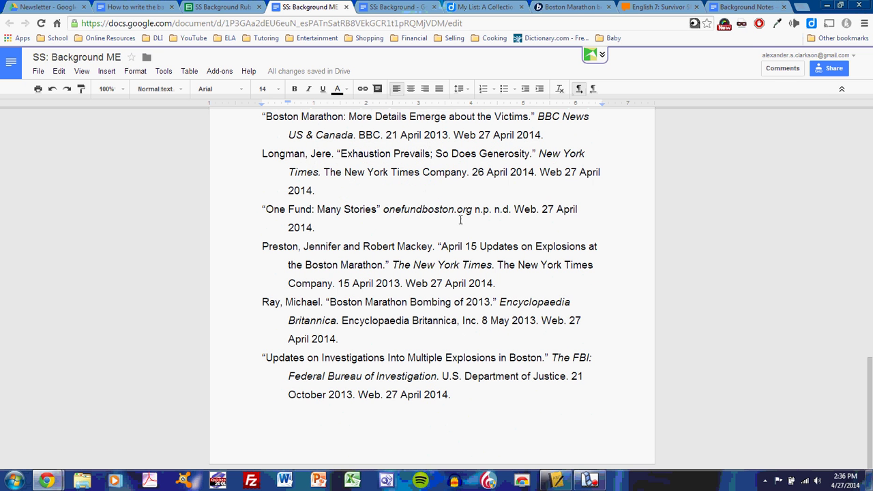
pyautogui.click(326, 321)
pyautogui.scroll(20, 344, 341)
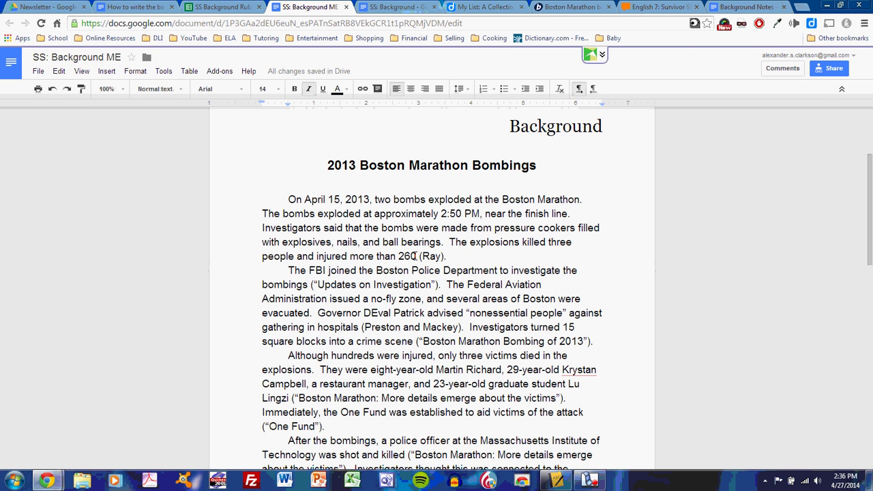
pyautogui.click(743, 6)
pyautogui.scroll(15, 500, 256)
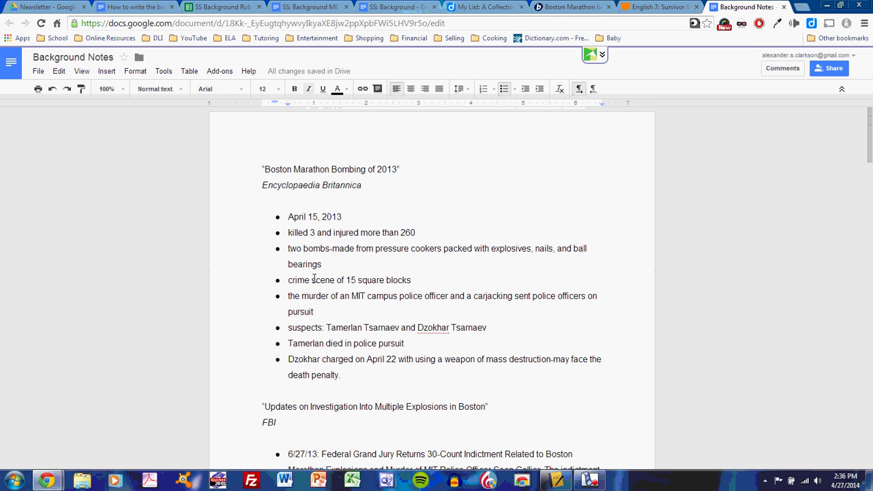
# Step: Correct the governor's name from 'DEval' to 'Deval' in the background essay
pyautogui.click(310, 6)
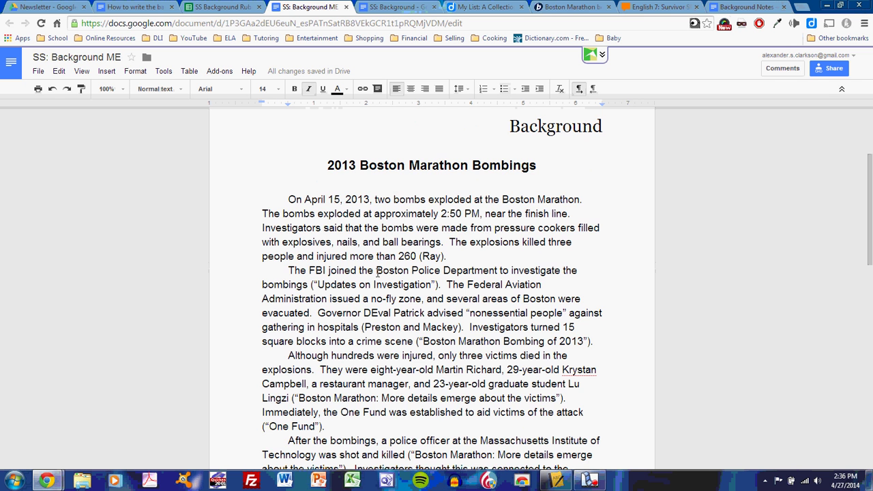
pyautogui.scroll(-1, 371, 272)
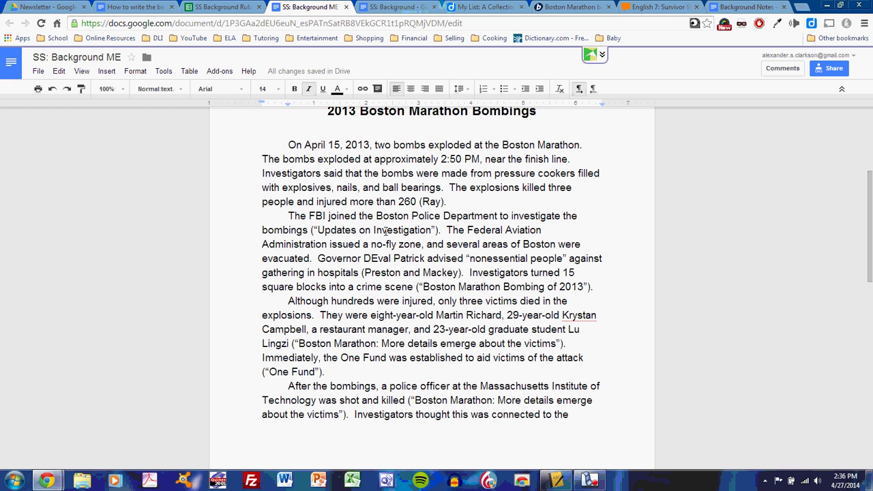
pyautogui.click(379, 259)
pyautogui.press('BackSpace')
pyautogui.write('e')
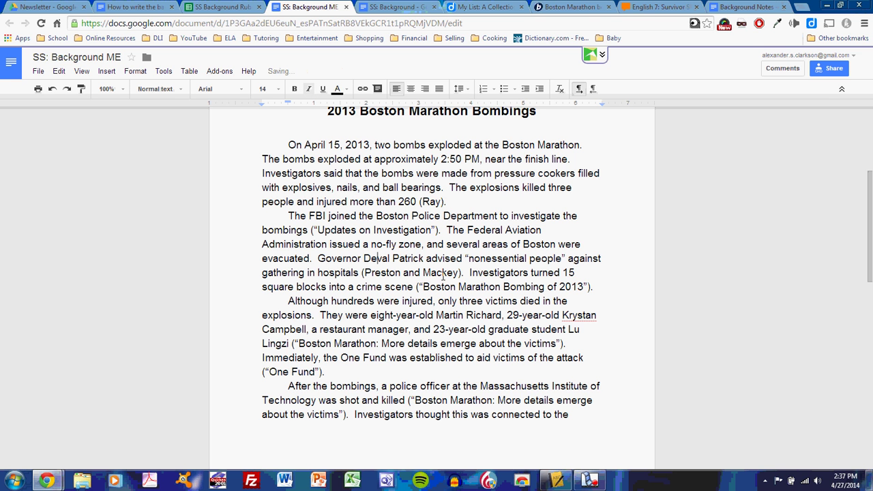
pyautogui.click(440, 272)
pyautogui.scroll(-10, 442, 270)
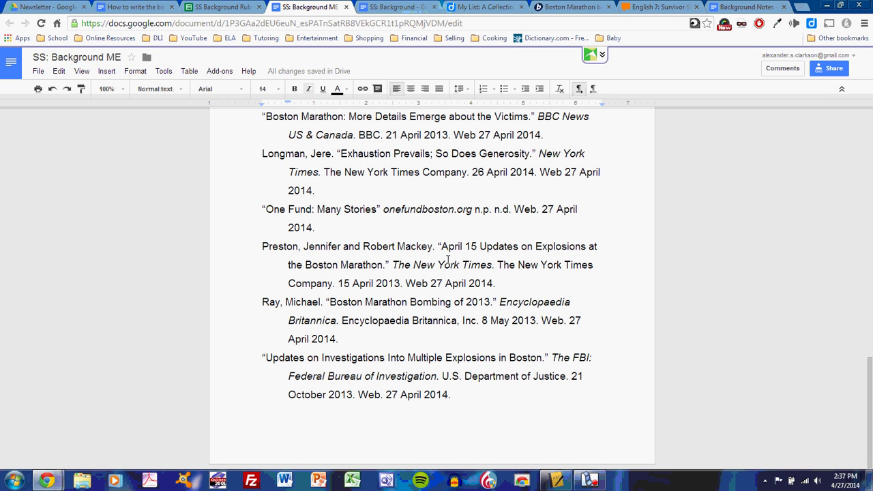
pyautogui.scroll(4, 478, 247)
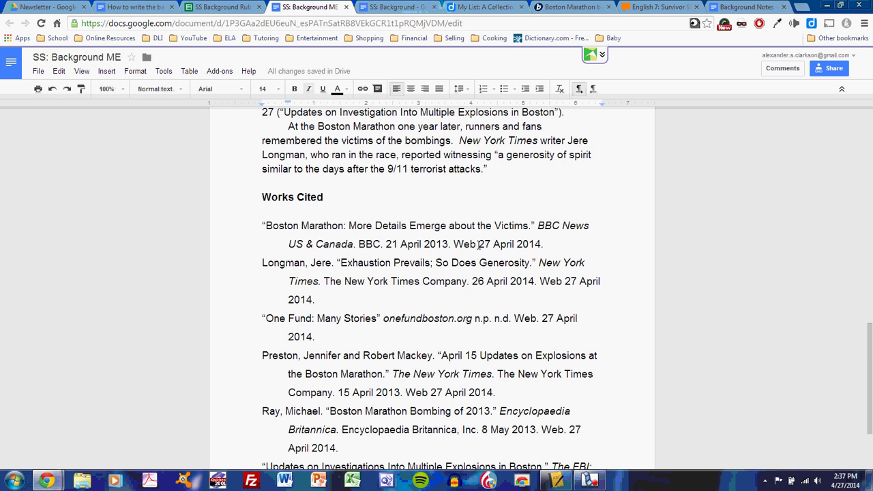
pyautogui.scroll(4, 478, 247)
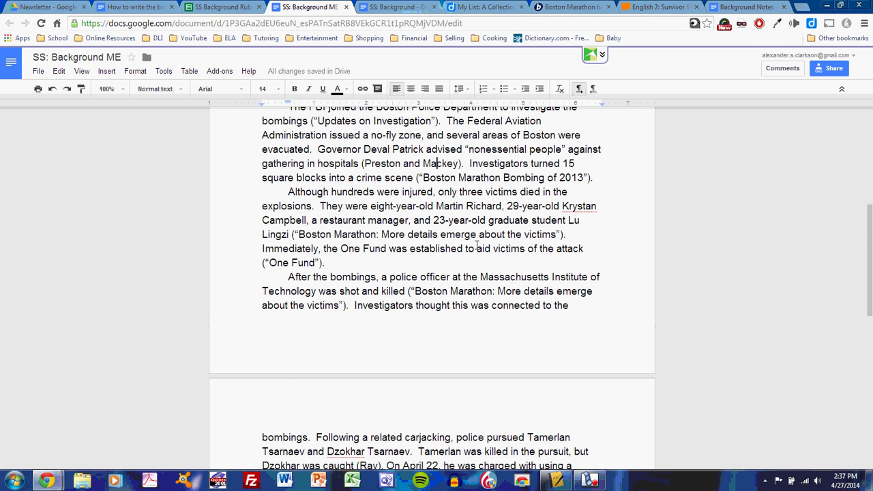
pyautogui.scroll(1, 479, 247)
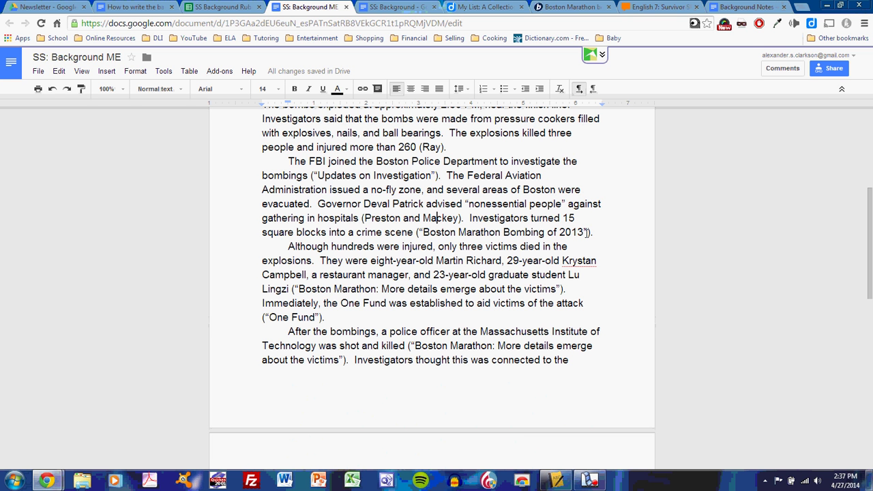
# Step: Replace the citation 'Boston Marathon Bombing of 2013' with 'Ray', then review the essay's ending and Works Cited
pyautogui.moveTo(588, 232); pyautogui.dragTo(420, 234)
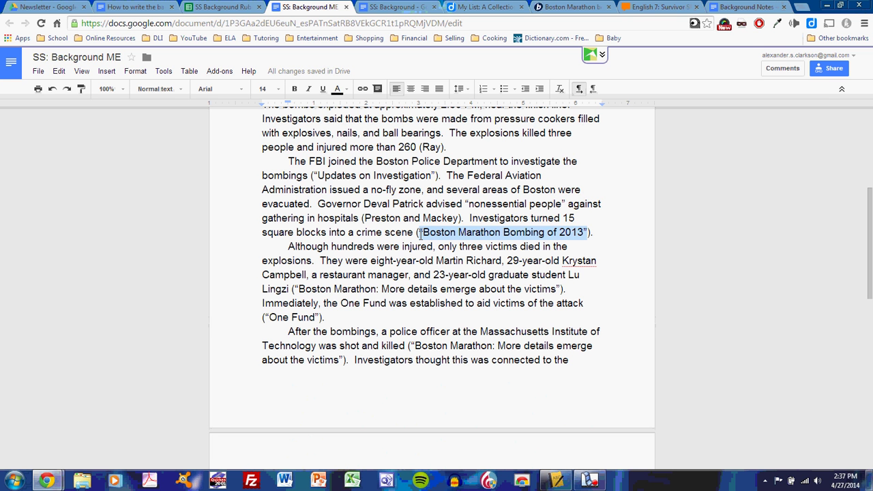
pyautogui.write('Ray')
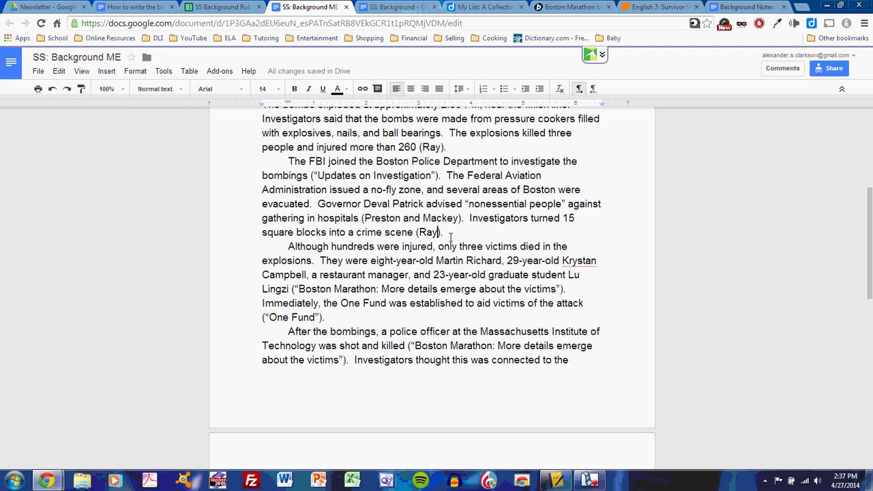
pyautogui.click(417, 247)
pyautogui.scroll(-2, 386, 303)
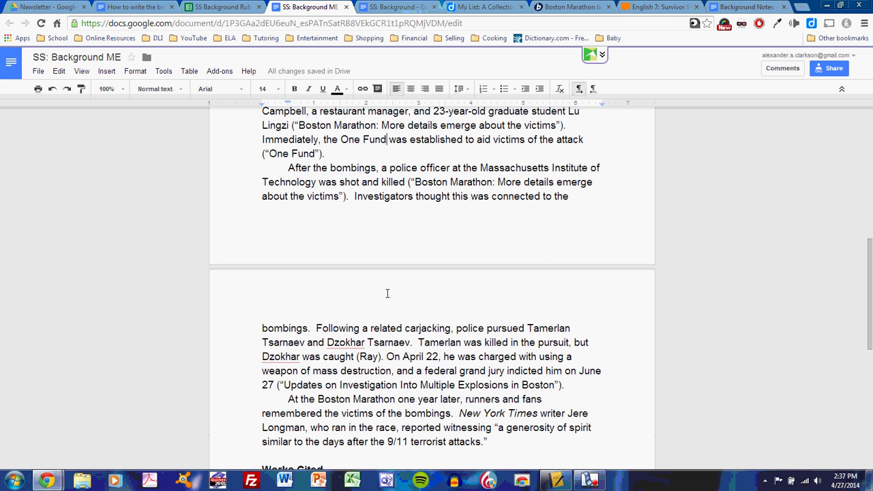
pyautogui.click(374, 170)
pyautogui.scroll(-2, 412, 376)
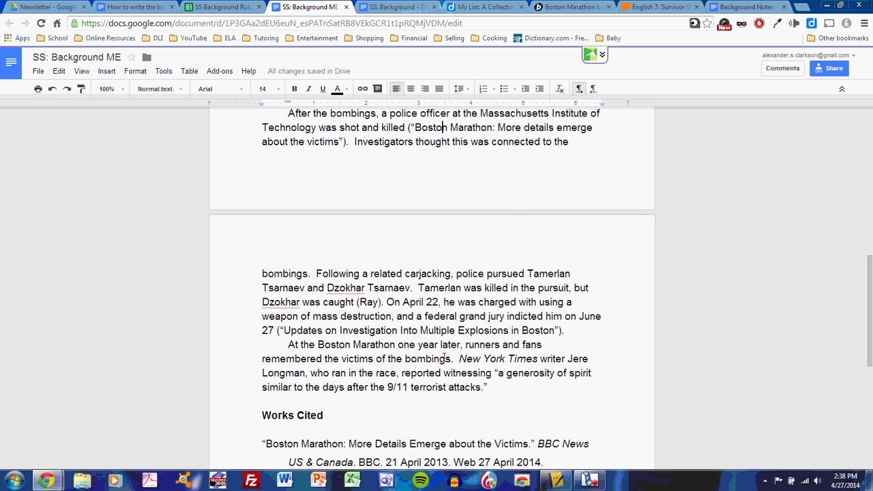
# Step: Review the Diigo sources and Background Notes outline, clearing the highlight on Aftermath
pyautogui.click(486, 7)
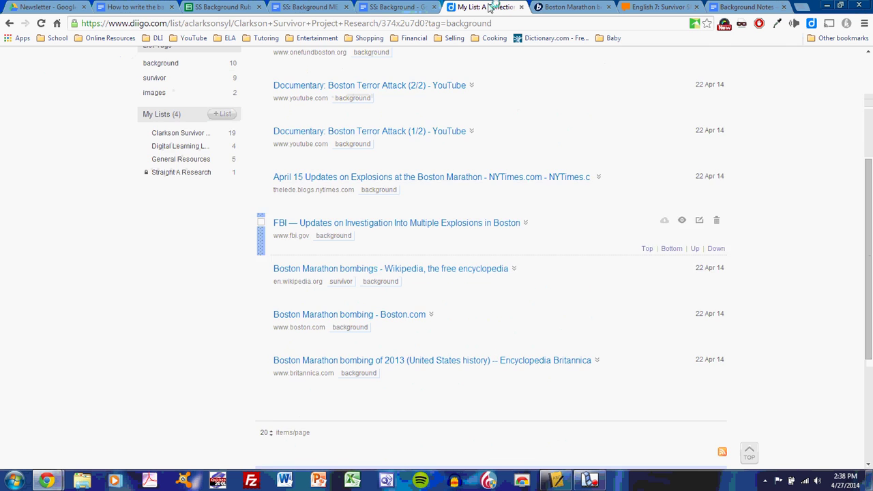
pyautogui.scroll(3, 489, 347)
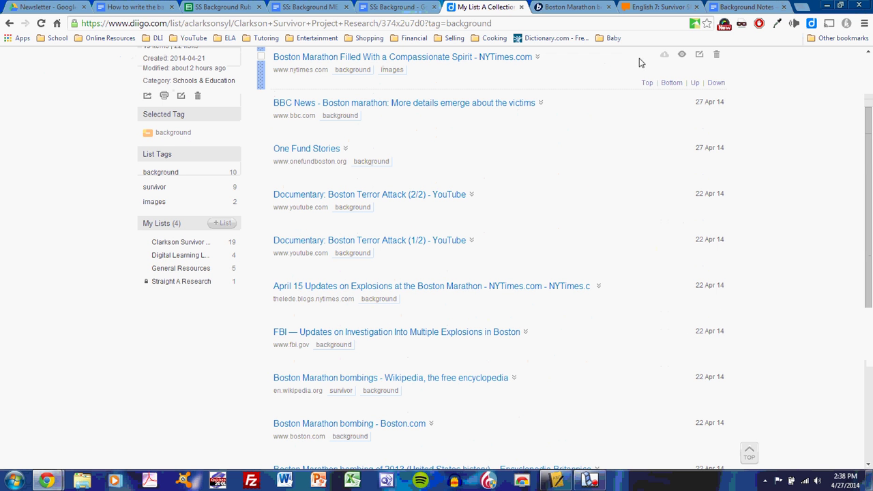
pyautogui.click(742, 8)
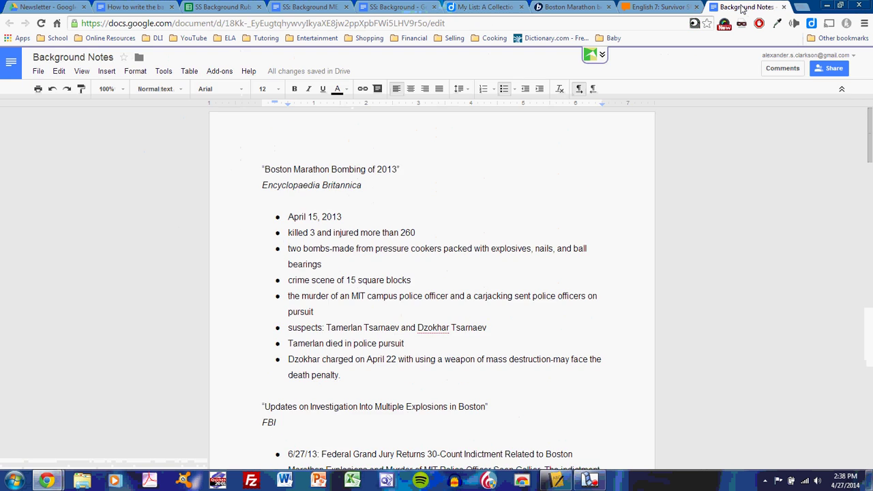
pyautogui.scroll(-5, 444, 247)
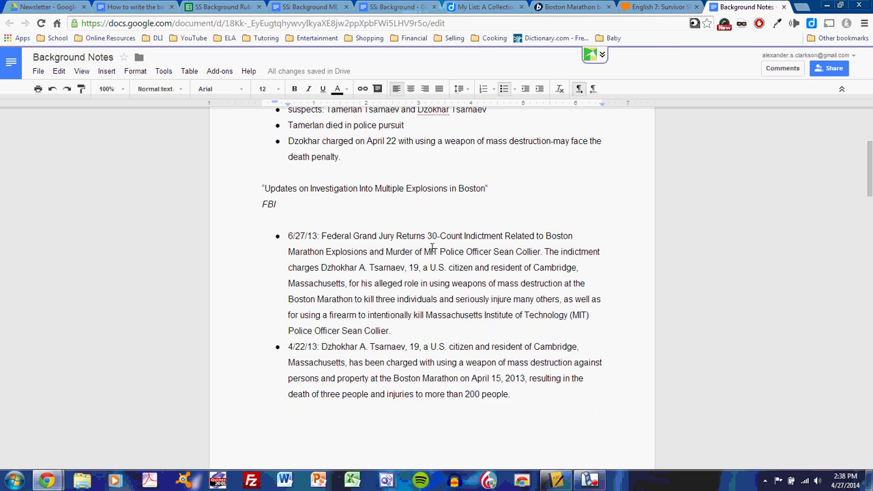
pyautogui.moveTo(869, 178); pyautogui.dragTo(867, 386)
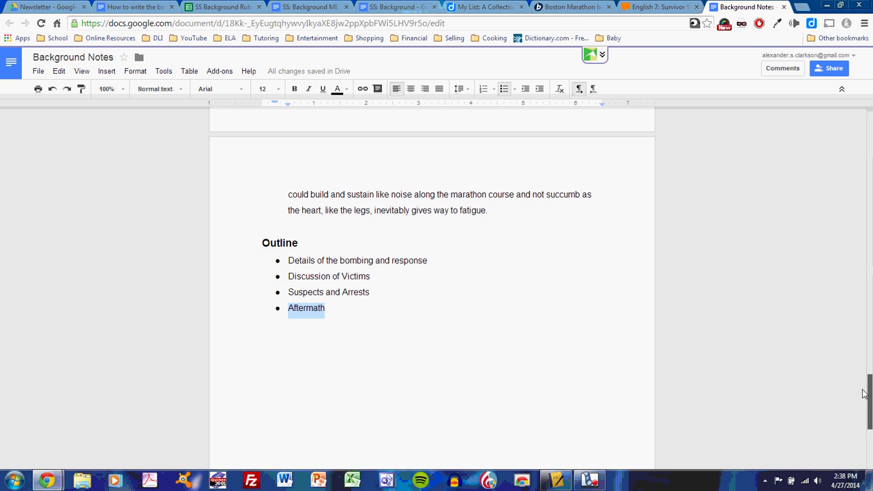
pyautogui.click(421, 310)
# Step: Pass back through the background paper to the blank 'How to write the background' document
pyautogui.click(319, 9)
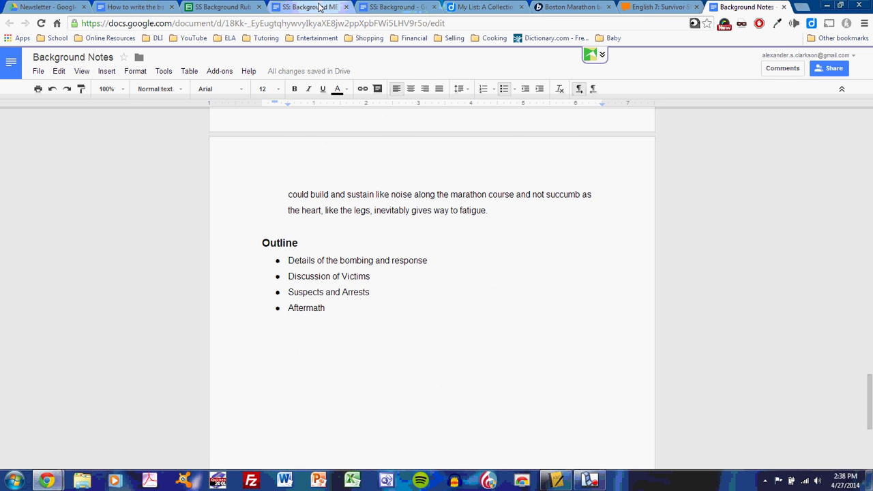
pyautogui.scroll(4, 442, 290)
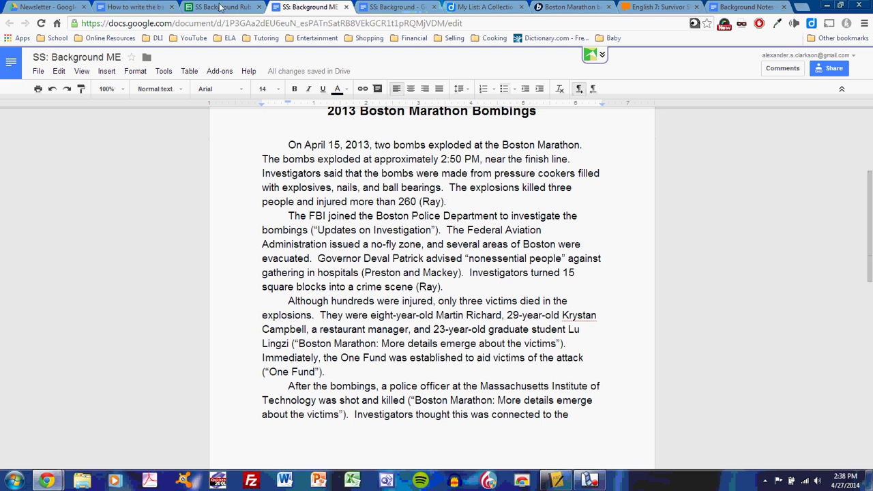
pyautogui.click(134, 7)
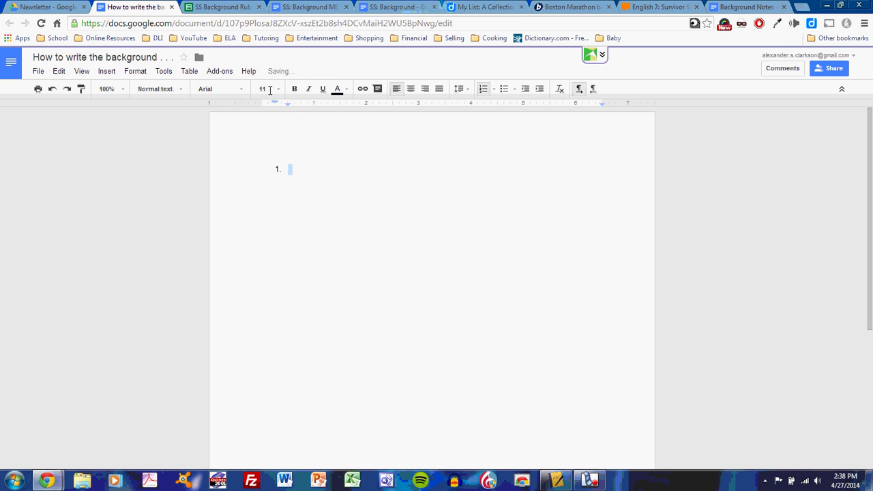
# Step: Enter numbered steps 1 and 2: 'Collect research.' and 'Read research.'
pyautogui.click(274, 246)
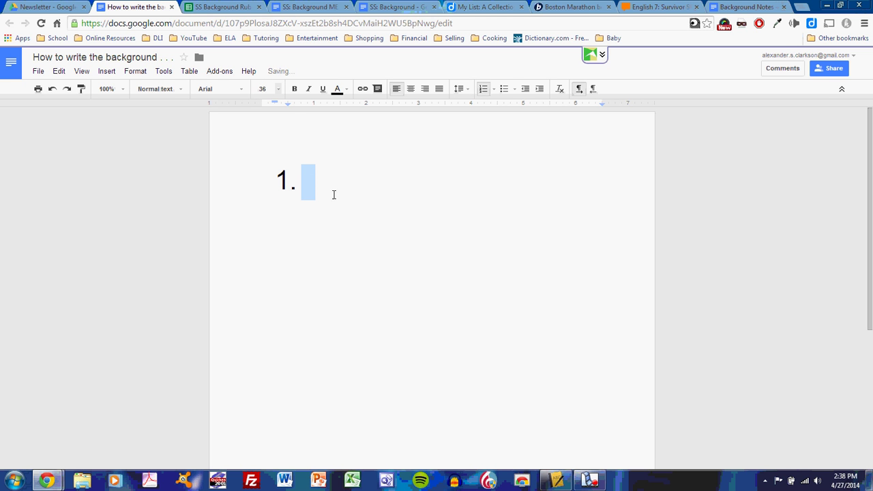
pyautogui.write('Collc')
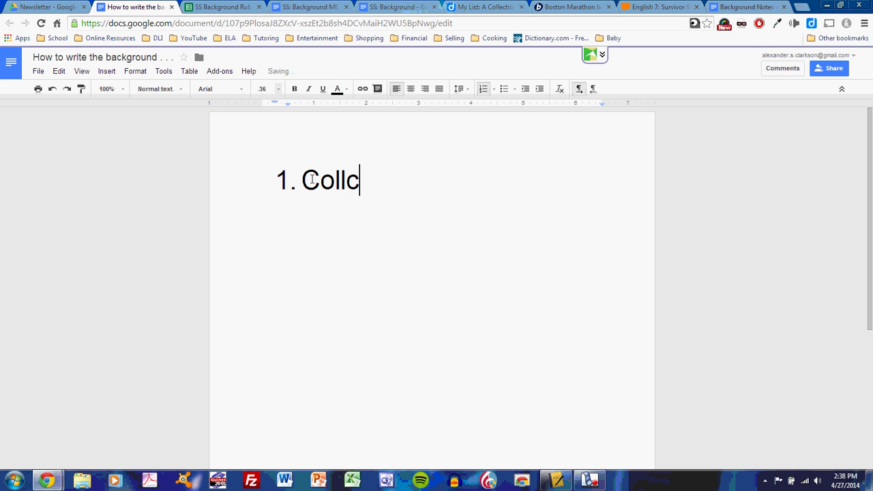
pyautogui.press('BackSpace')
pyautogui.write('ect researc')
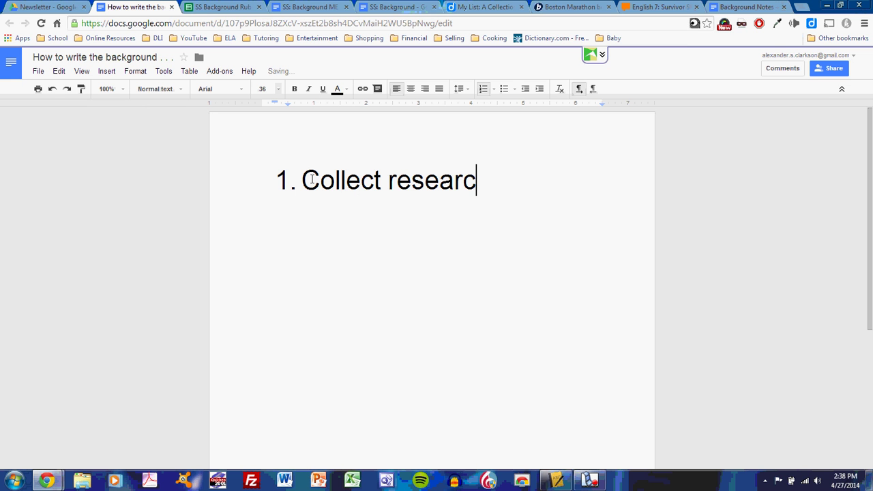
pyautogui.write('h.')
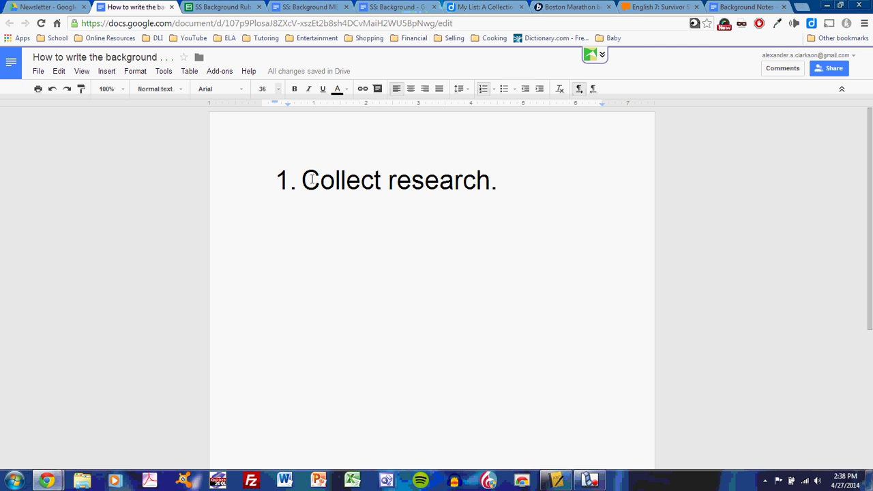
pyautogui.press('Return')
pyautogui.write('R')
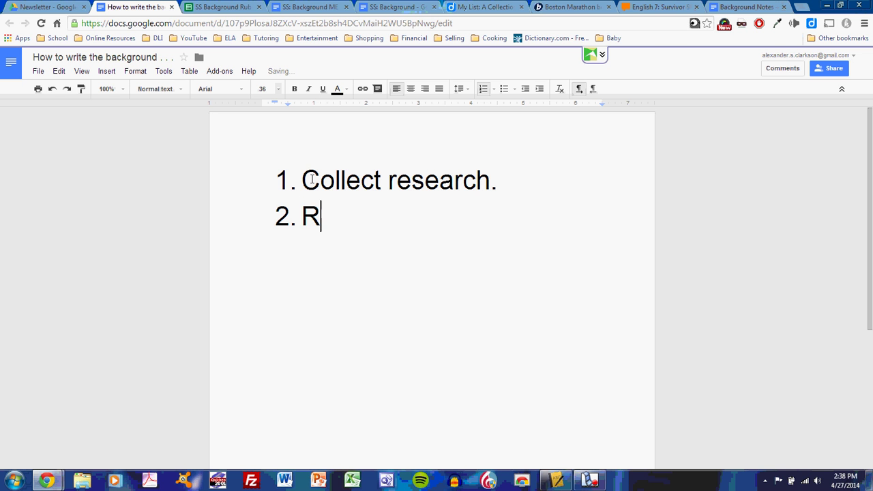
pyautogui.write('ead res')
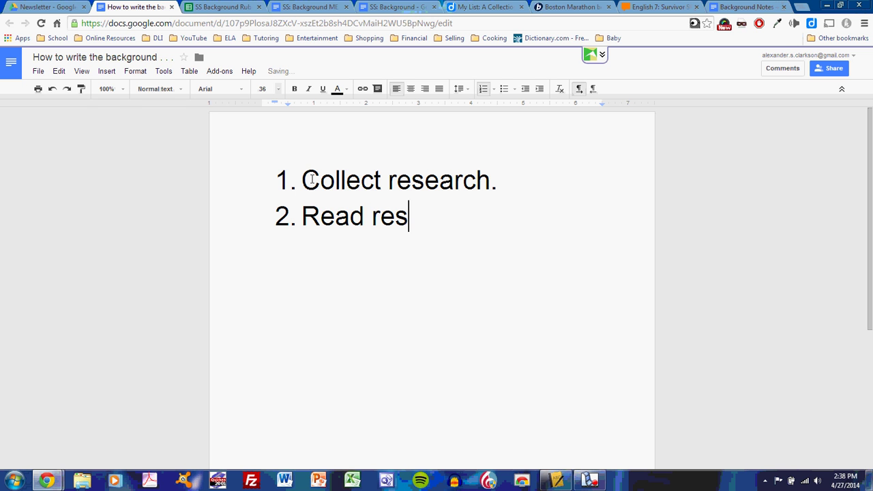
pyautogui.write('earch.')
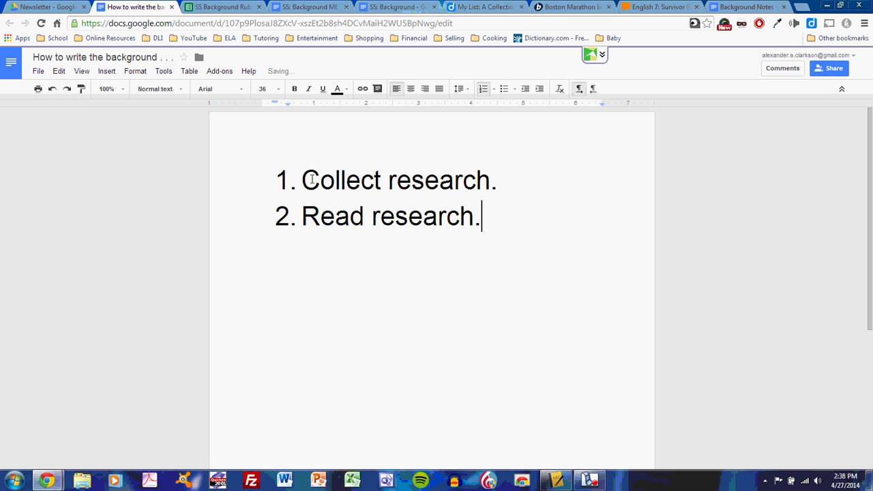
# Step: Add step 3: 'Note important facts from sources.'
pyautogui.press('Return')
pyautogui.write('Note imp')
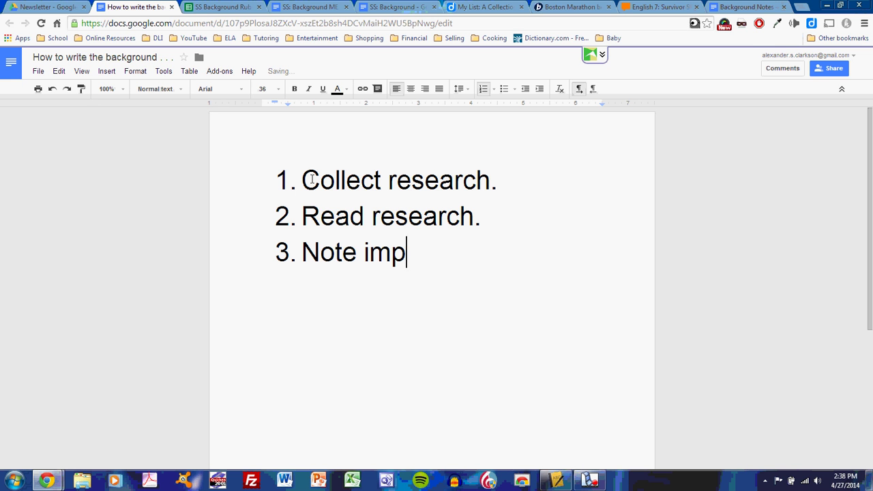
pyautogui.write('ortant fa')
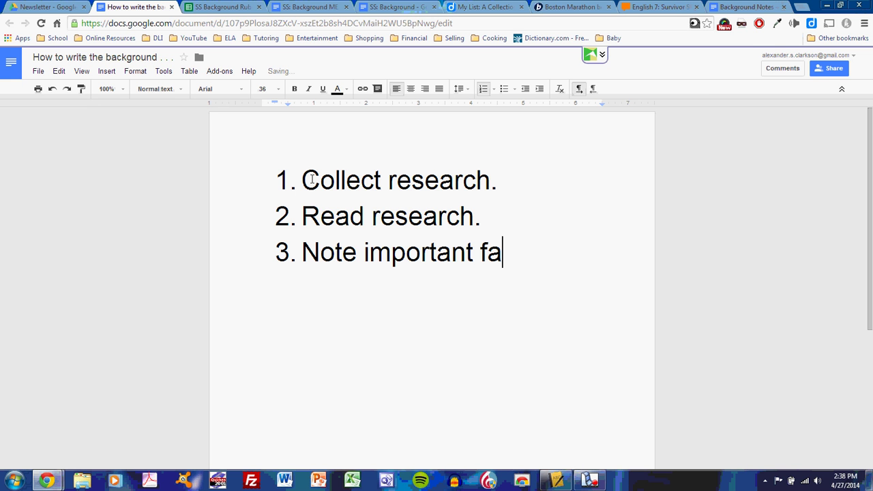
pyautogui.write('cts from ')
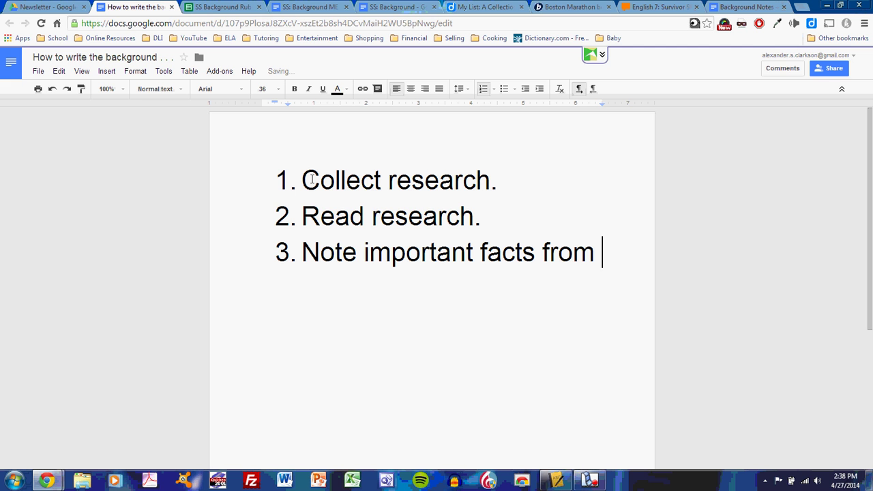
pyautogui.write('r')
pyautogui.press('BackSpace')
pyautogui.write('spo')
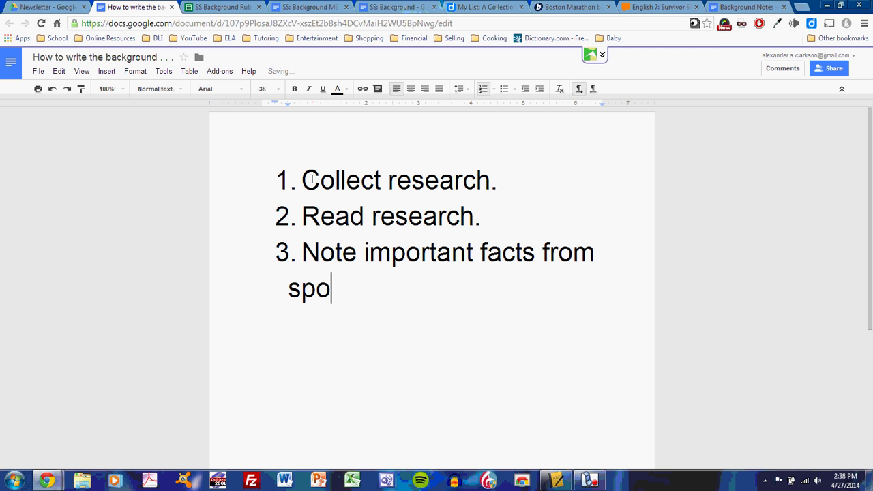
pyautogui.press('BackSpace')
pyautogui.press('BackSpace')
pyautogui.write('ourc')
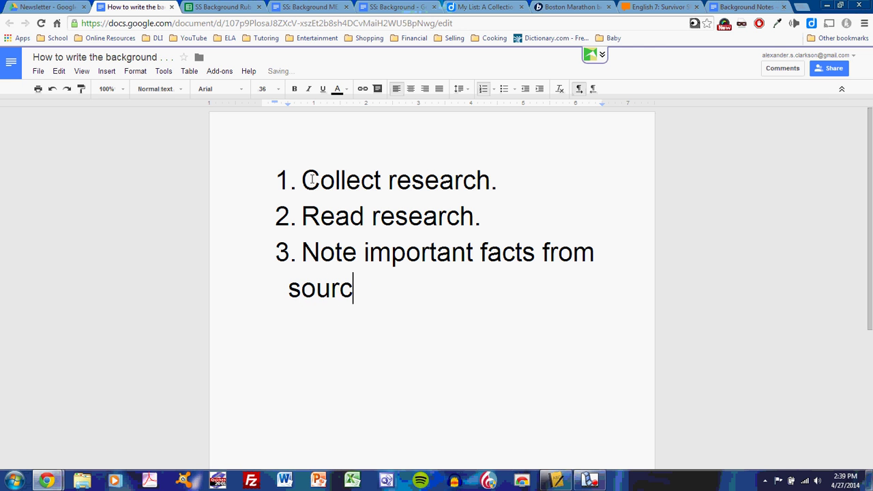
pyautogui.write('es.')
# Step: Add step 4 'Develop an outline from the listed facts.' and step 5 'Write my paper from the outline…'
pyautogui.press('Return')
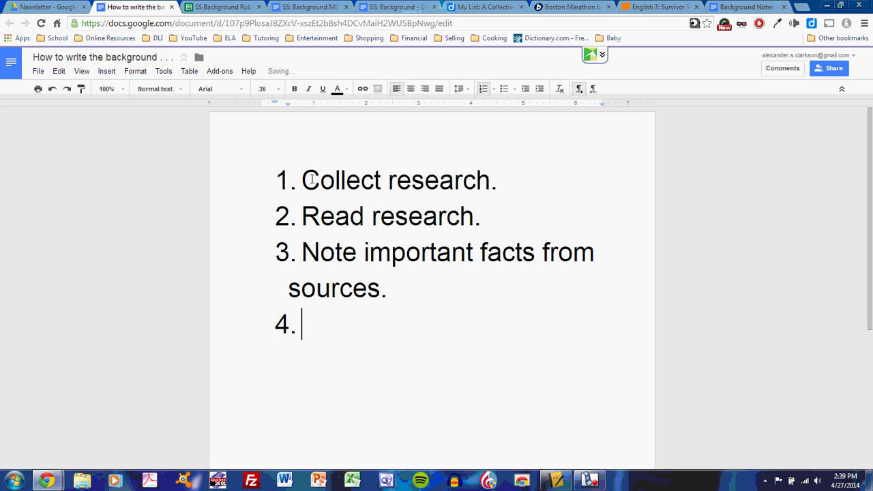
pyautogui.write('D')
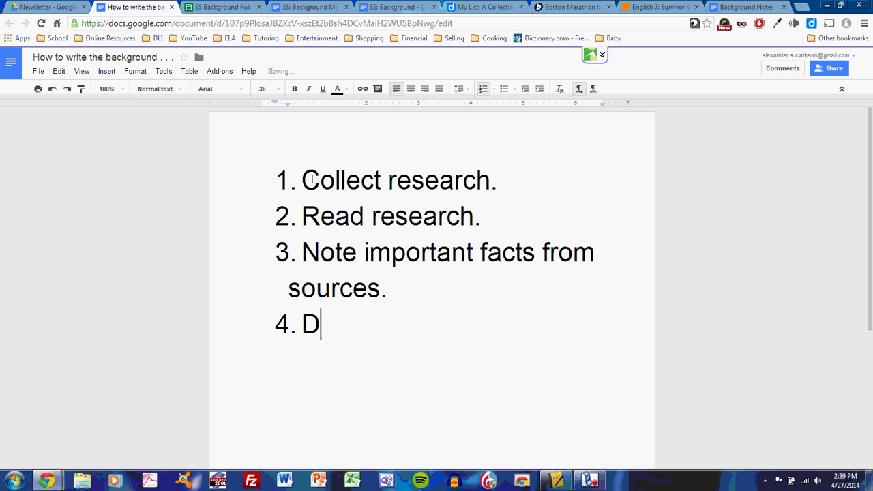
pyautogui.write('evelop an')
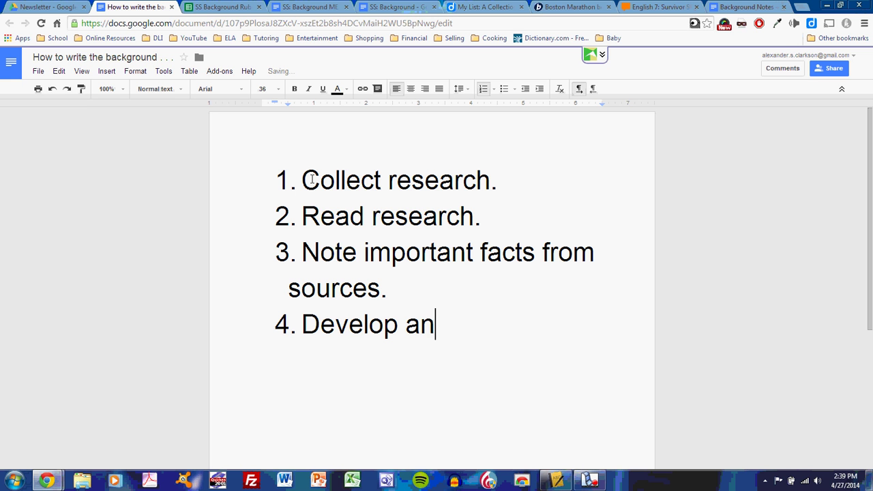
pyautogui.write(' outline')
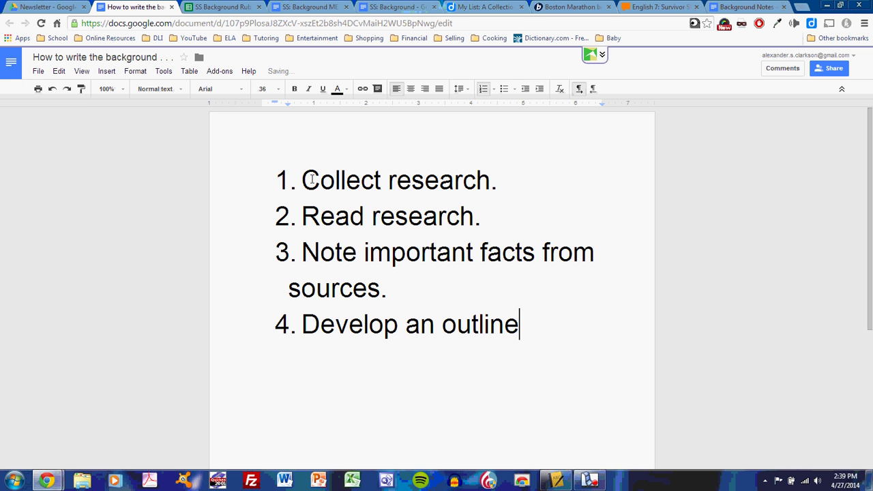
pyautogui.write(' from the ')
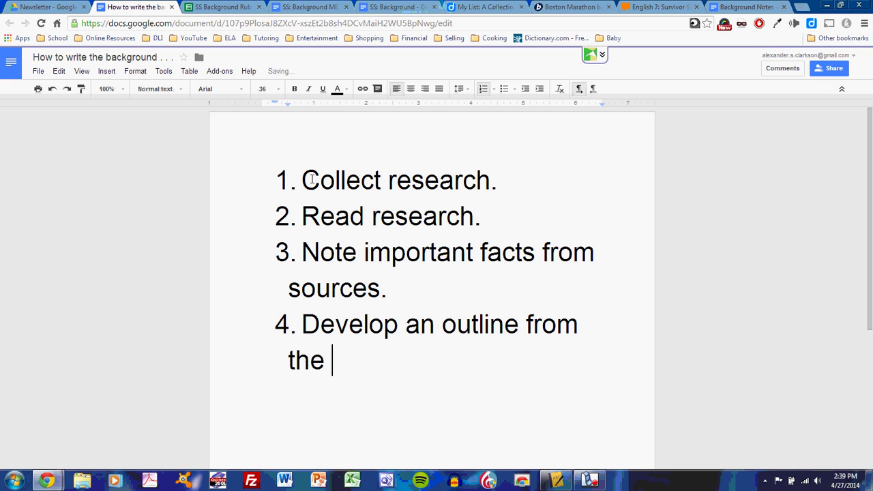
pyautogui.write('listed ')
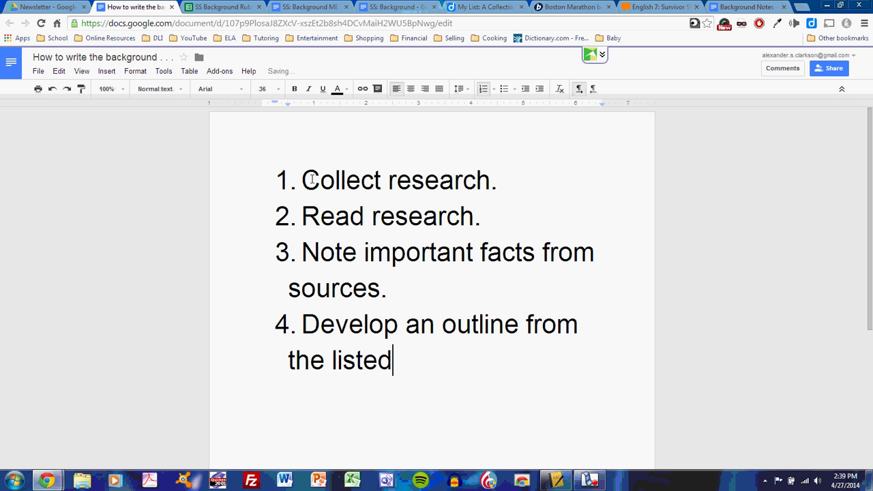
pyautogui.write('facts.')
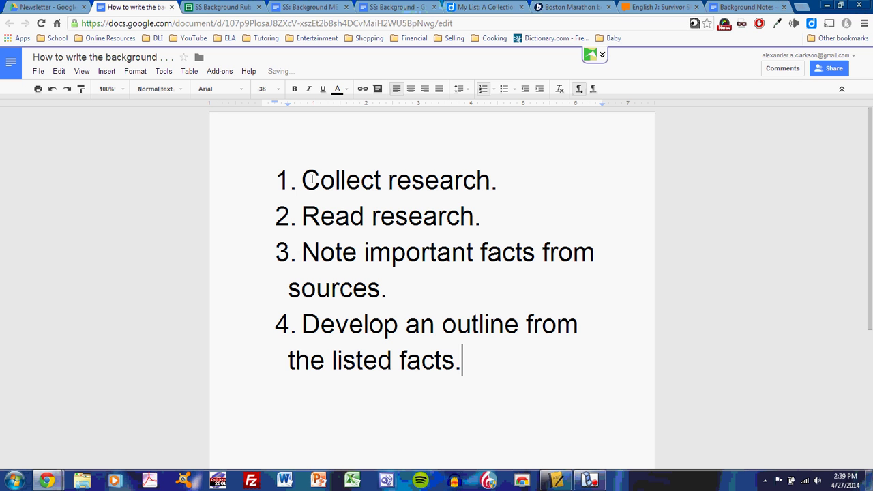
pyautogui.press('Return')
pyautogui.write('W')
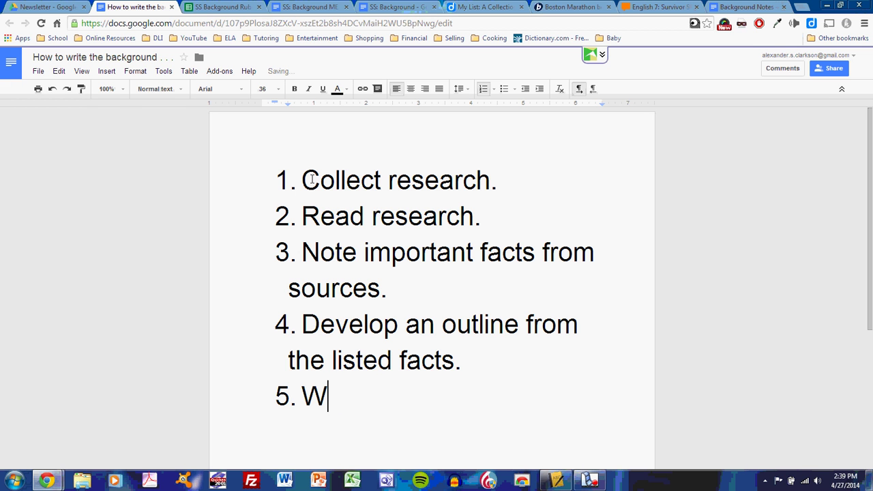
pyautogui.write('rit my paper')
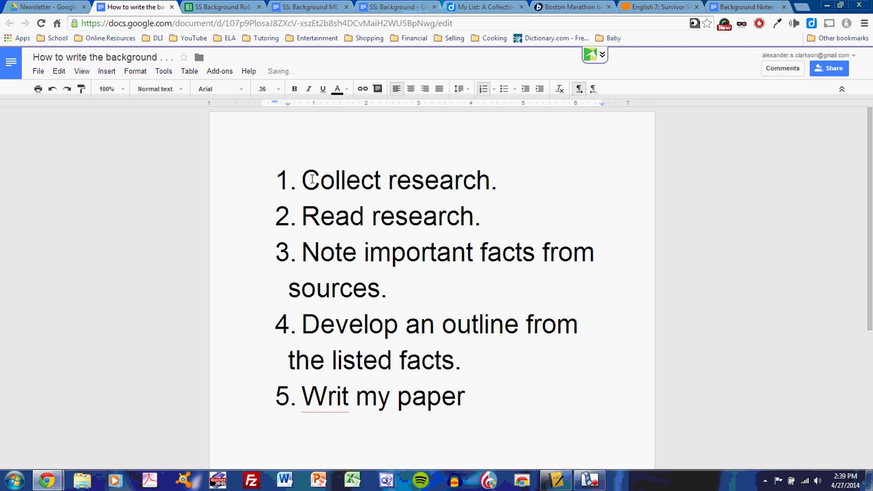
pyautogui.press('Left')
pyautogui.press('Left')
pyautogui.press('Left')
pyautogui.press('Left')
pyautogui.press('Left')
pyautogui.press('Left')
pyautogui.press('Left')
pyautogui.press('Left')
pyautogui.press('Left')
pyautogui.press('Left')
pyautogui.press('Right')
pyautogui.write('e')
pyautogui.press('End')
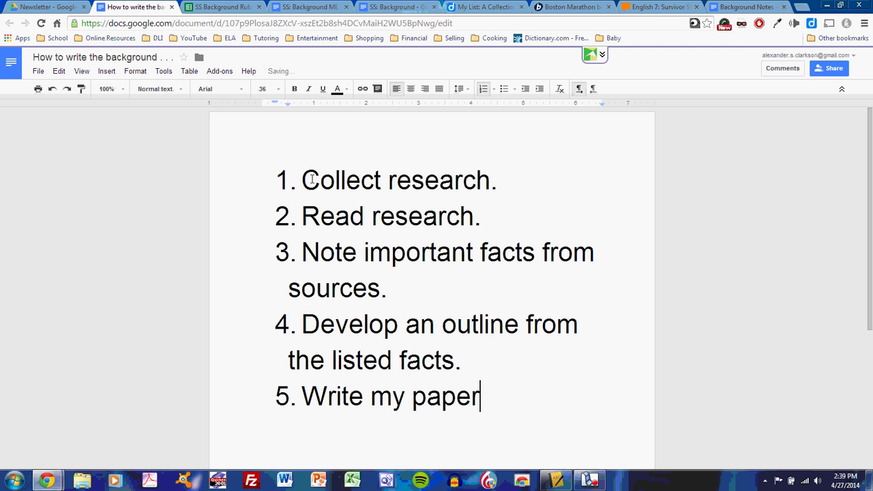
pyautogui.write('from the out')
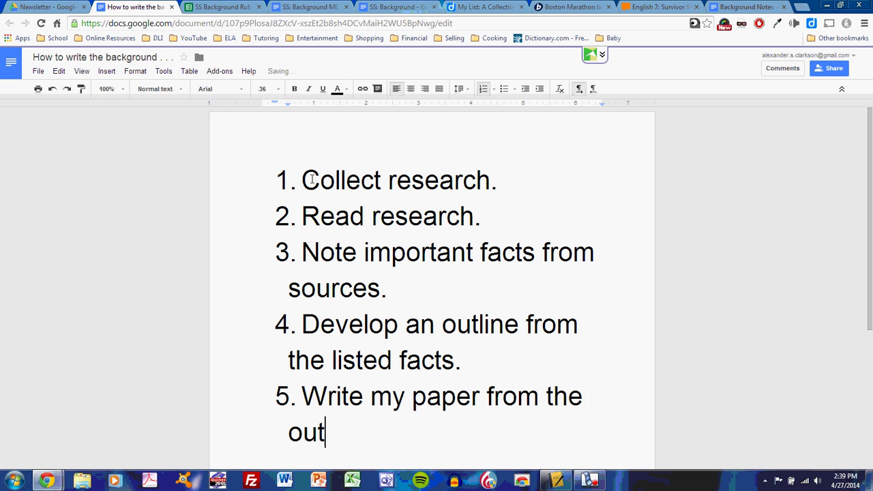
pyautogui.write('line and the ')
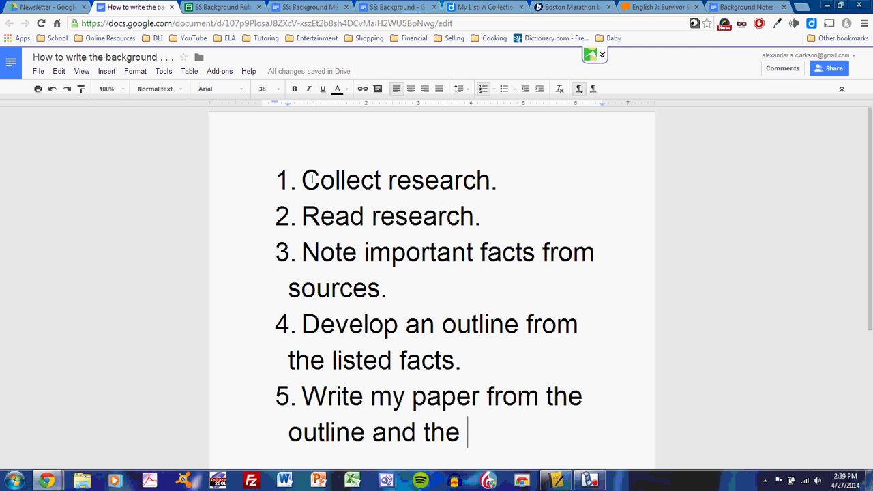
pyautogui.write('facts on ')
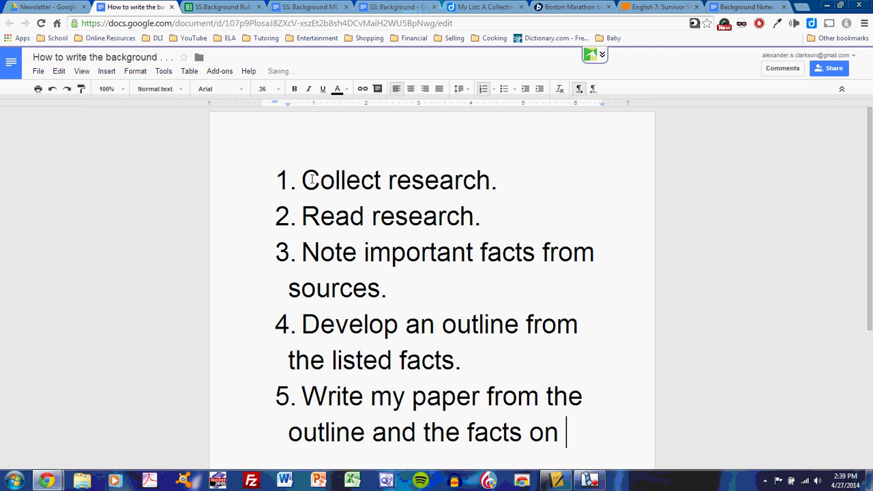
pyautogui.write('my notes ')
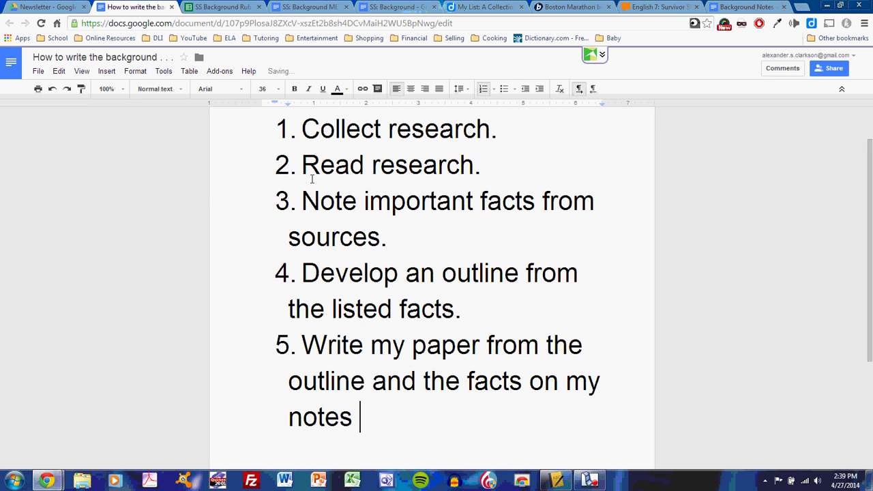
pyautogui.write('document.')
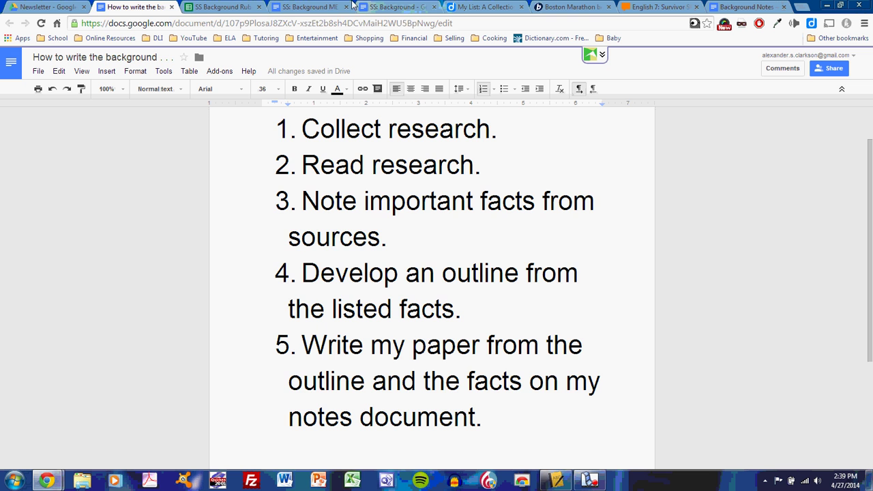
# Step: Look over the SS Background Rubric spreadsheet criteria from row 1, then return to the essay
pyautogui.click(326, 7)
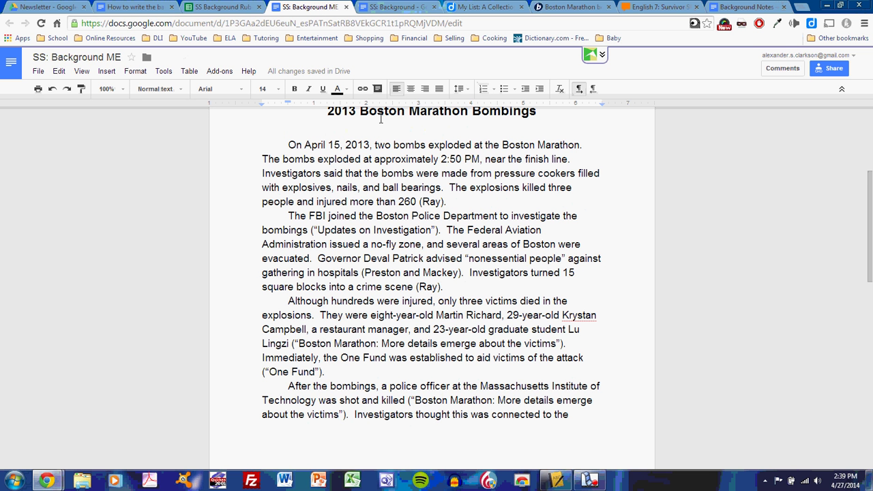
pyautogui.click(212, 7)
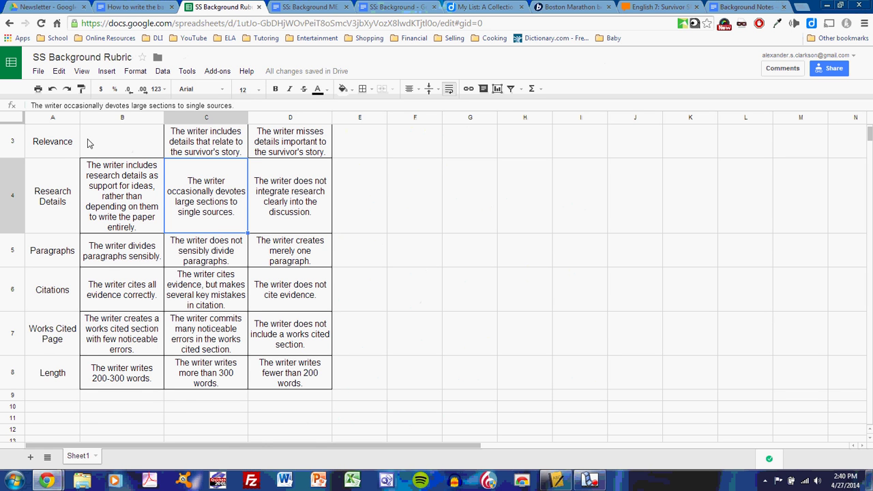
pyautogui.scroll(2, 50, 215)
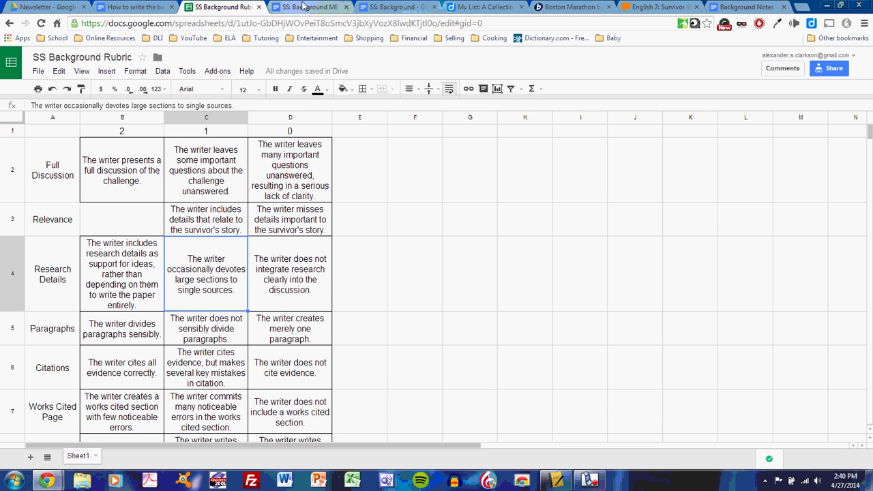
pyautogui.click(312, 7)
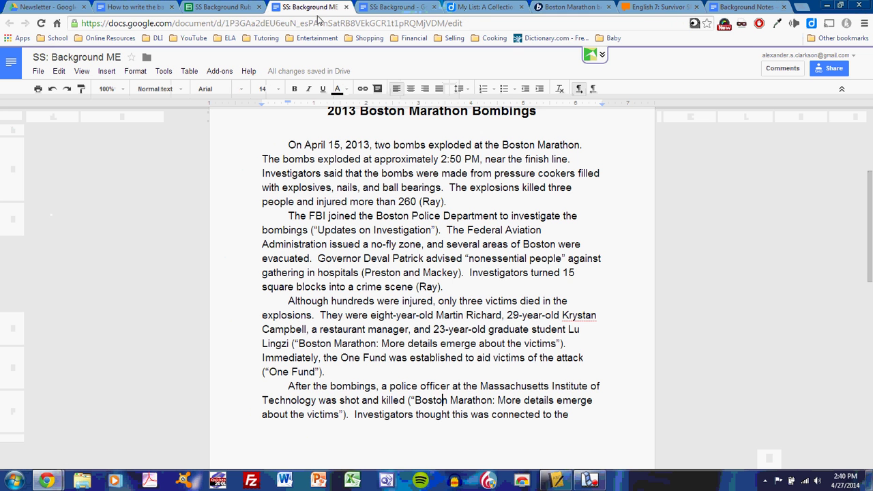
# Step: Glance at the Background Notes outline, then scroll Diigo's research list to its top
pyautogui.click(746, 8)
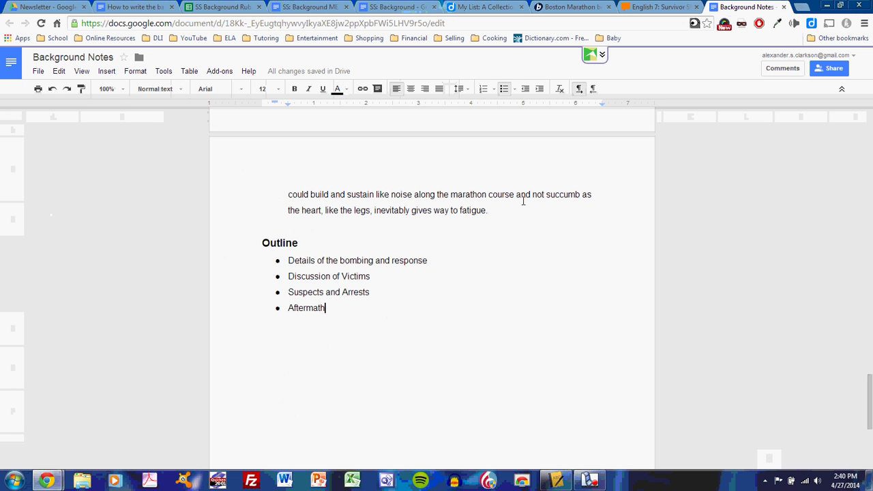
pyautogui.click(486, 7)
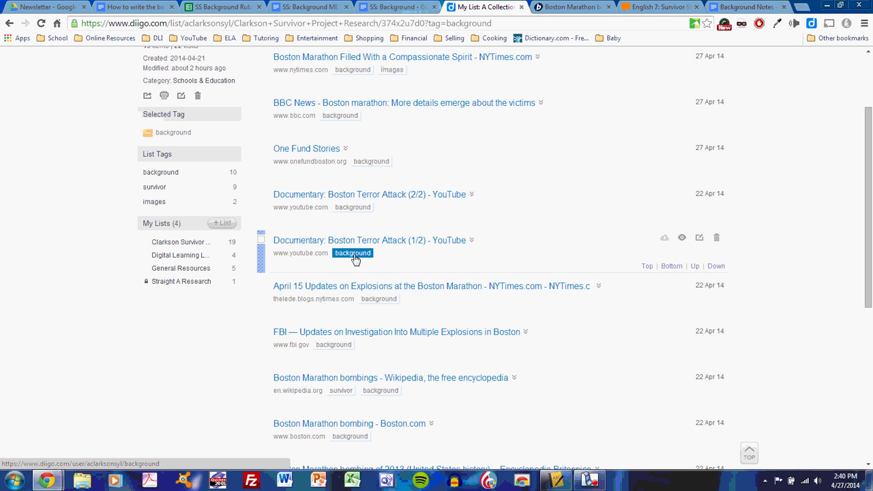
pyautogui.scroll(3, 475, 244)
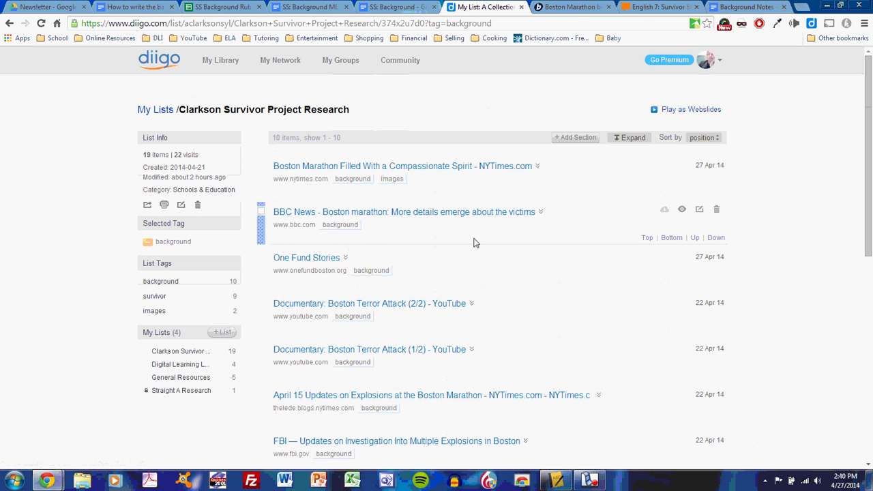